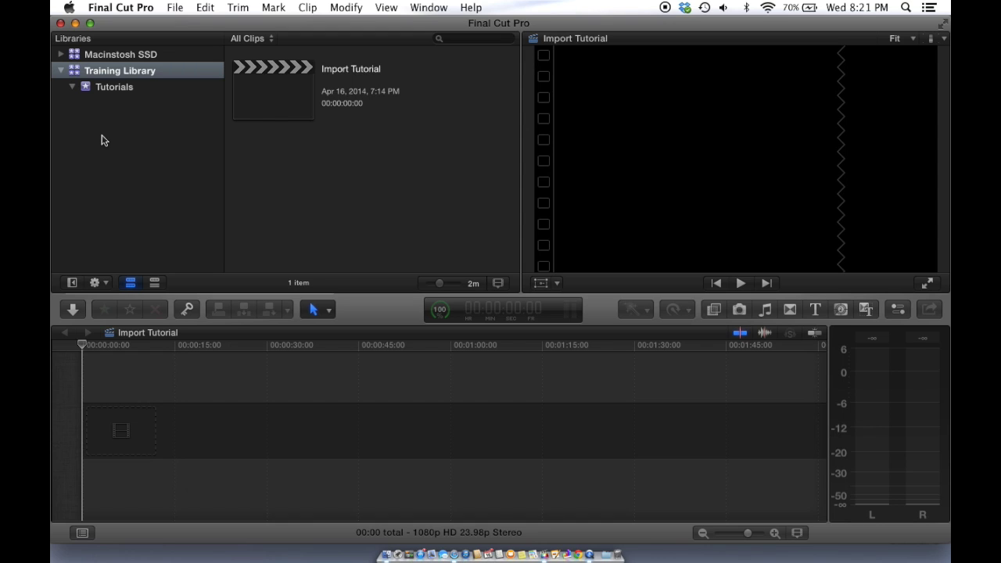
- Show the Tutorials event and select its empty Import Tutorial project
click(108, 92)
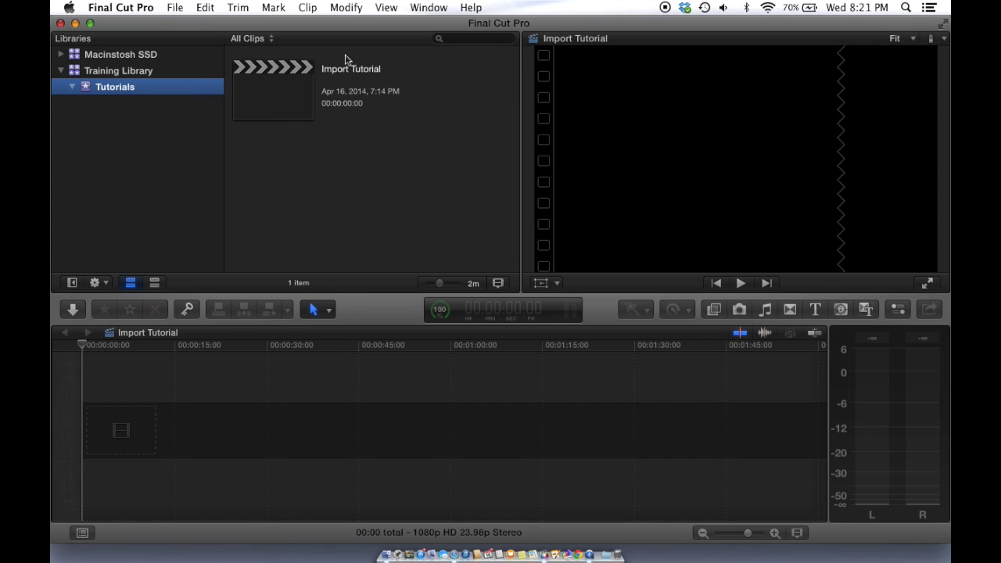
click(298, 91)
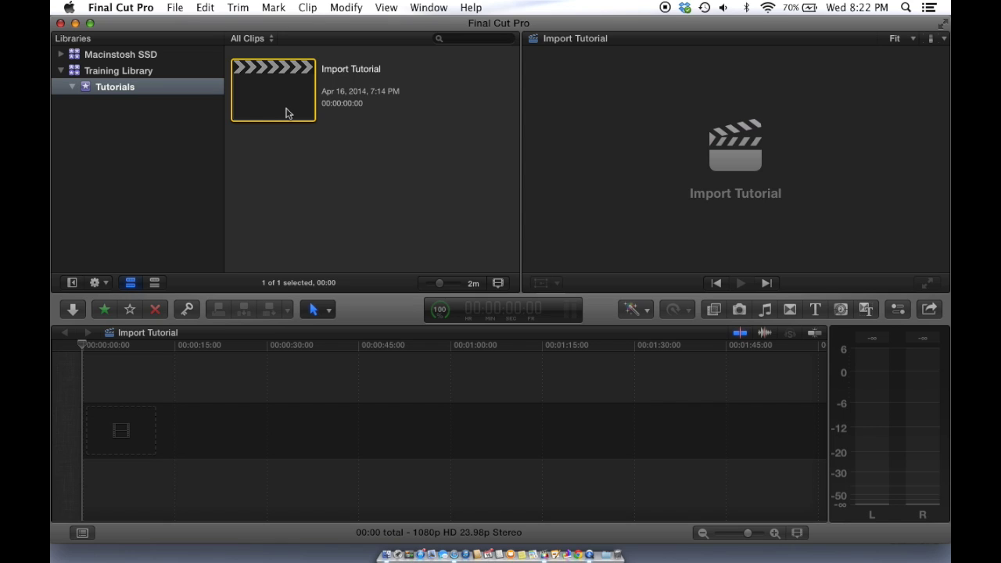
- Open Media Import on the CANON camera and show its clips as filmstrip thumbnails
click(216, 134)
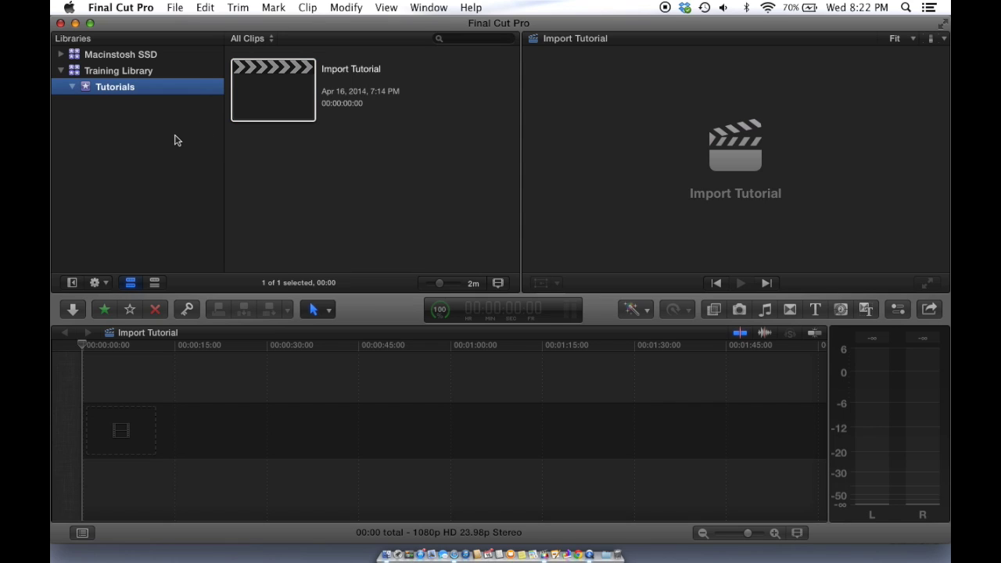
click(74, 310)
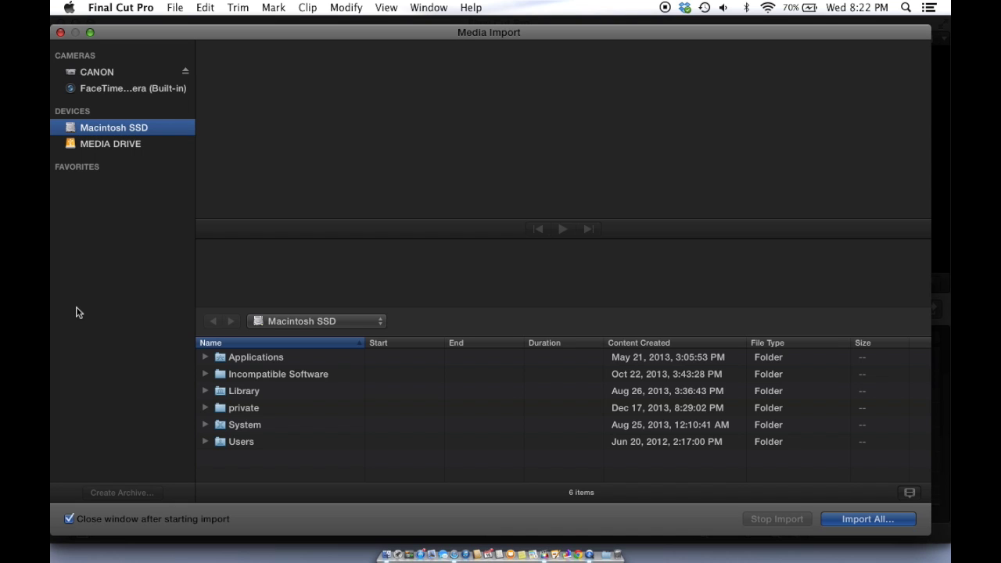
click(94, 73)
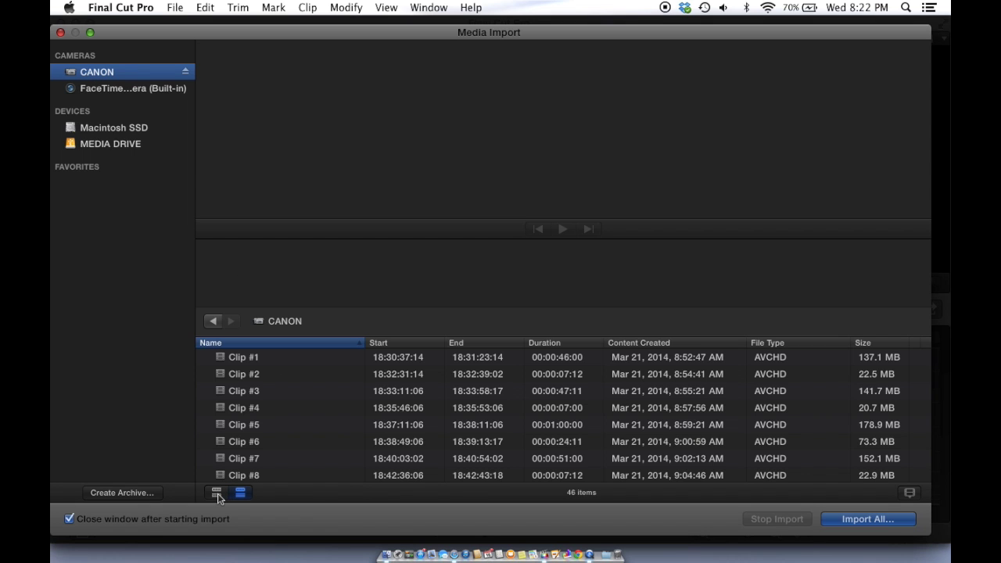
click(217, 495)
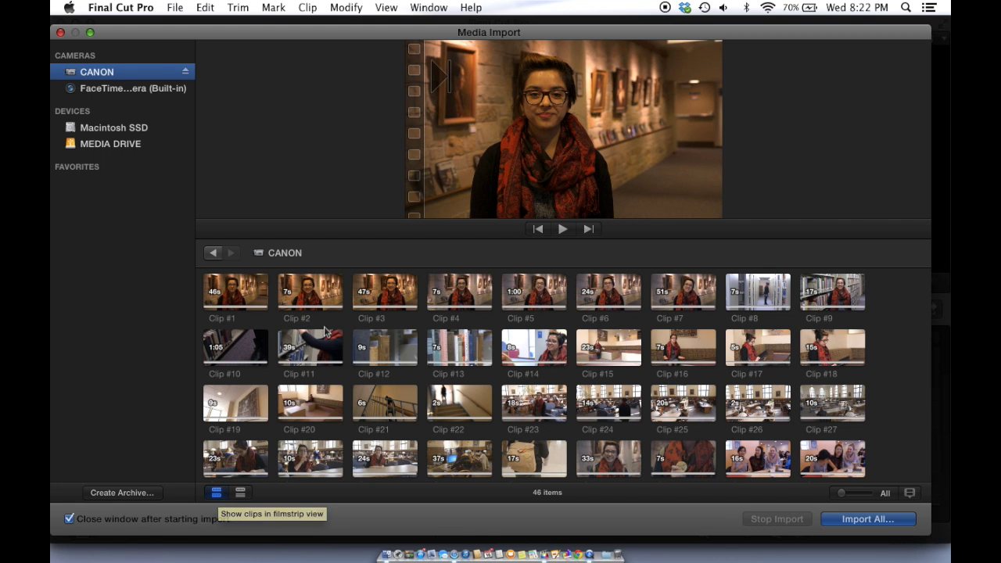
scroll(377, 356, down, 3)
scroll(377, 356, up, 5)
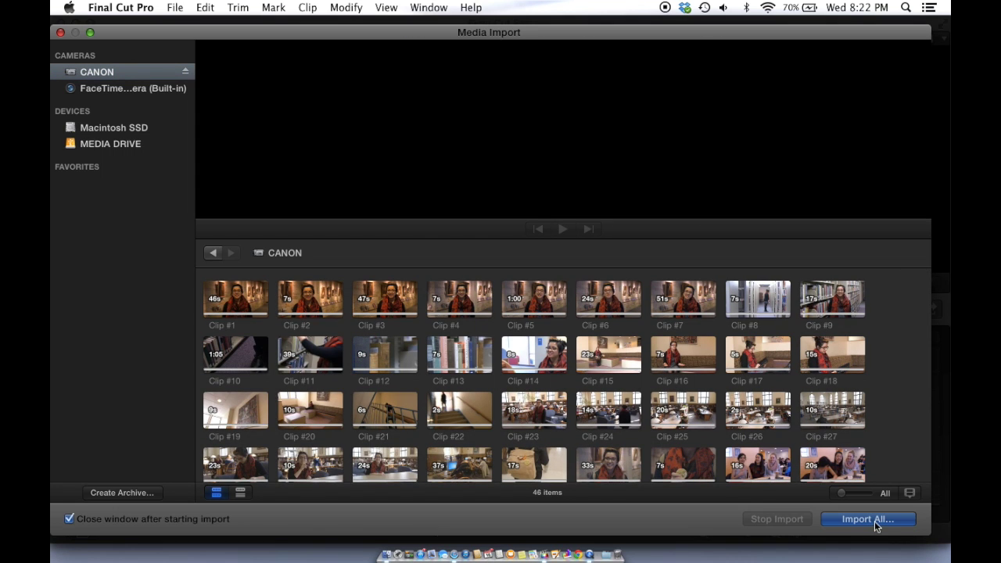
- Select Clips #1, #3, #4, #6 and #7, then clear the selection to import everything
click(213, 304)
super+click(383, 301)
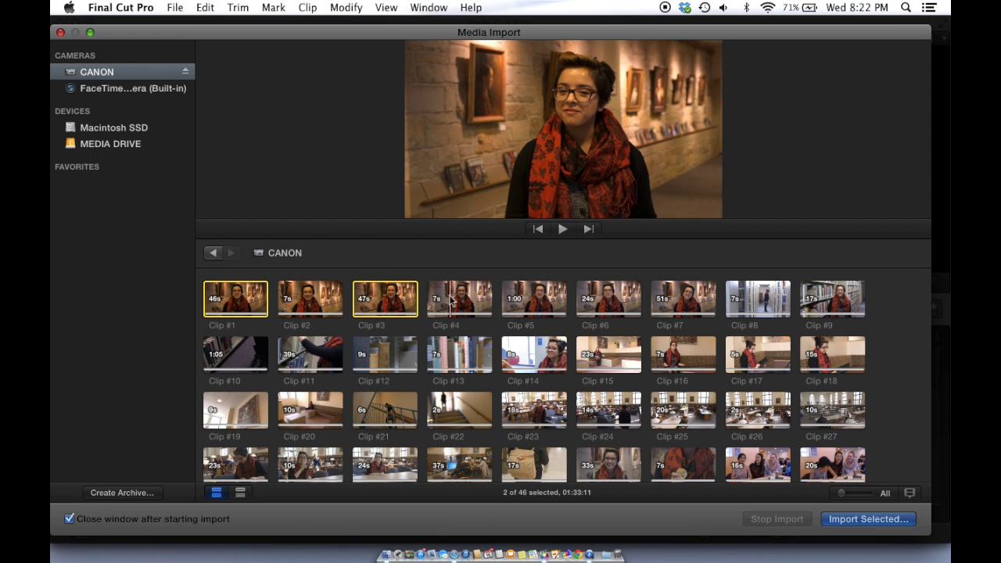
super+click(462, 301)
super+click(602, 299)
super+click(677, 298)
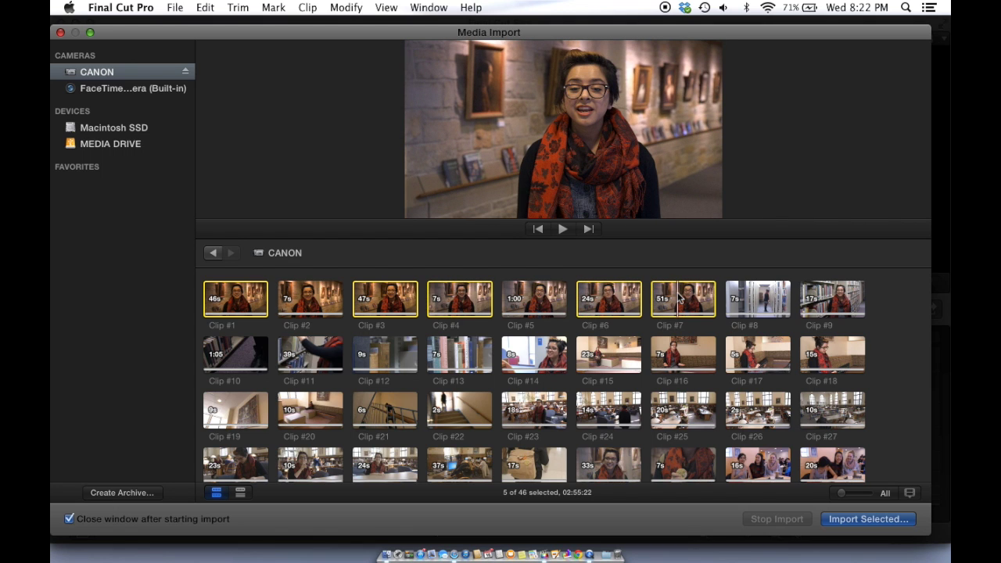
click(912, 320)
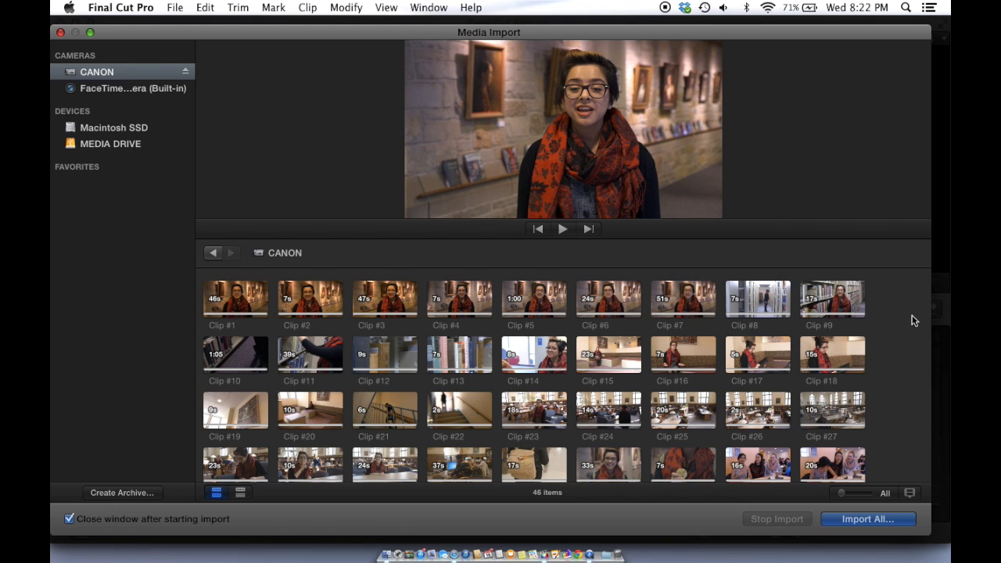
- Import All 46 clips with Tutorials kept as the existing destination event
click(868, 520)
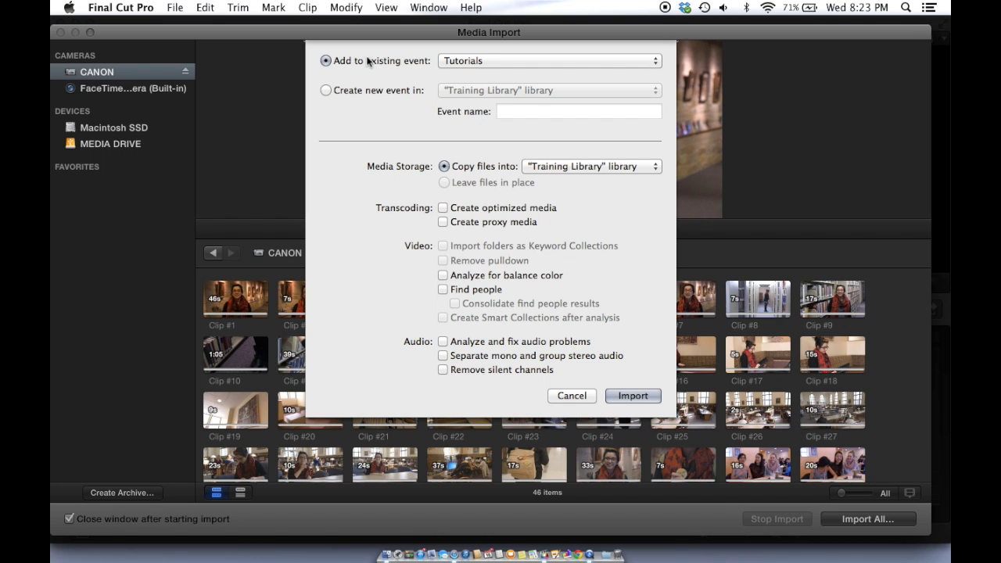
click(492, 61)
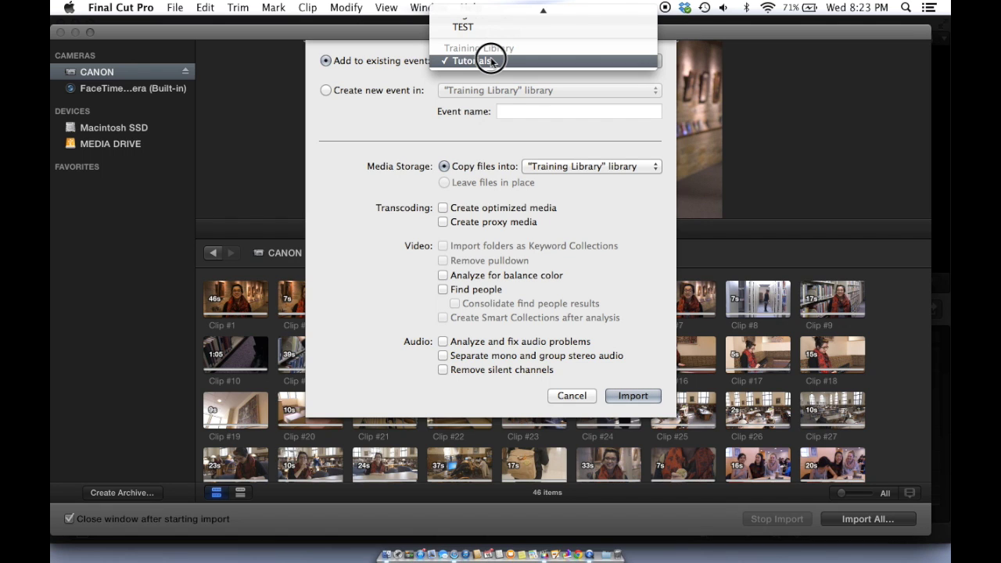
mouse_move(498, 13)
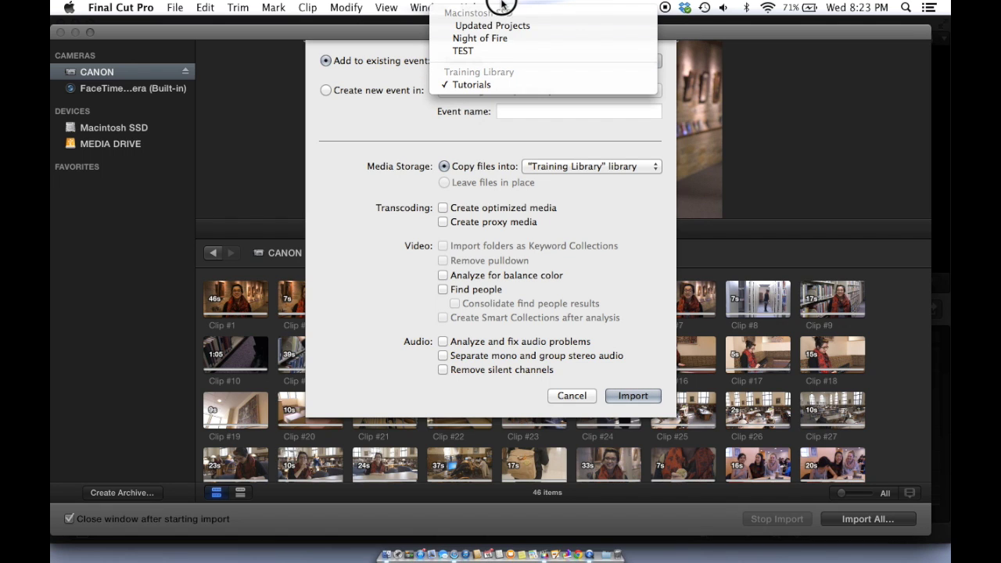
click(476, 86)
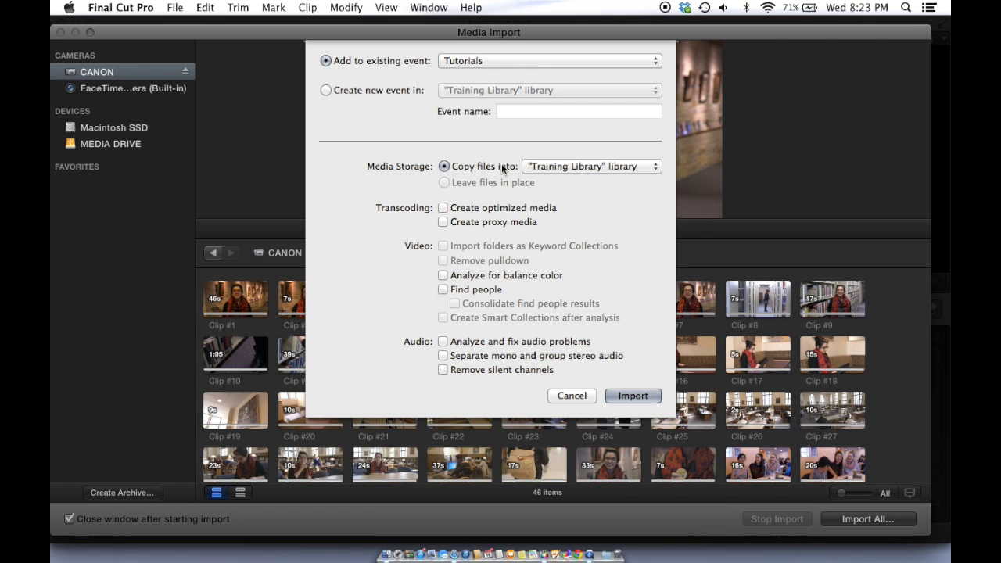
click(636, 397)
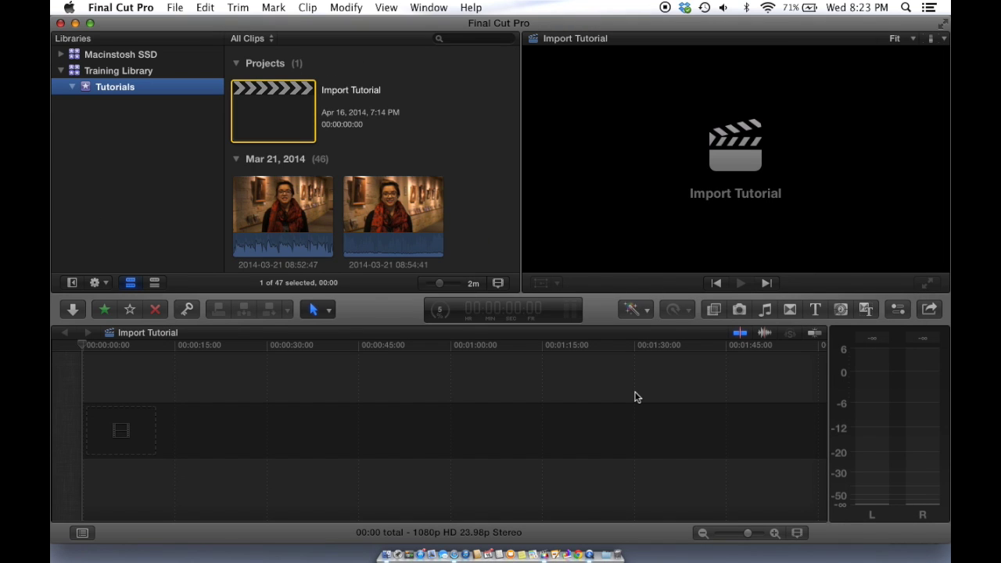
scroll(372, 169, down, 5)
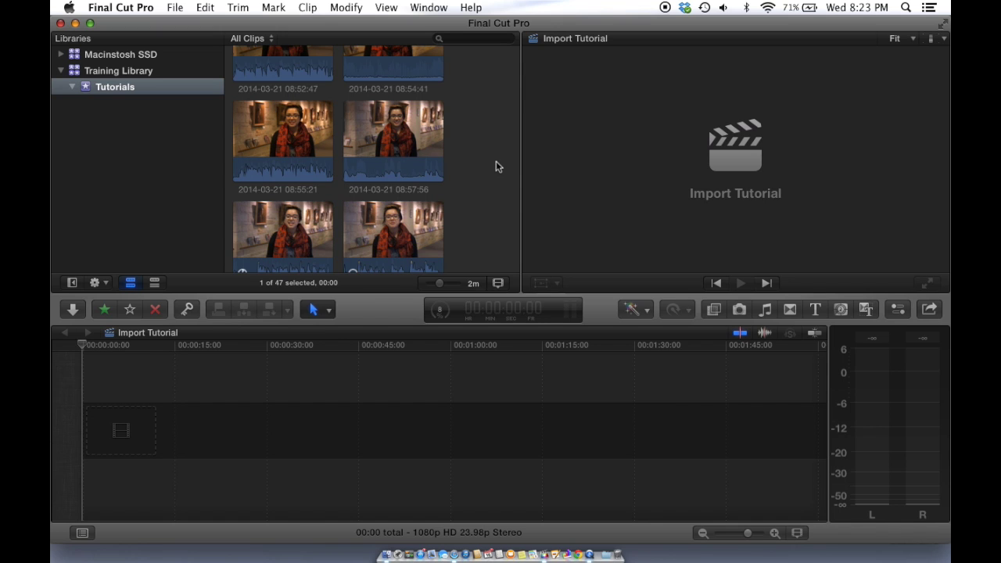
scroll(495, 167, down, 3)
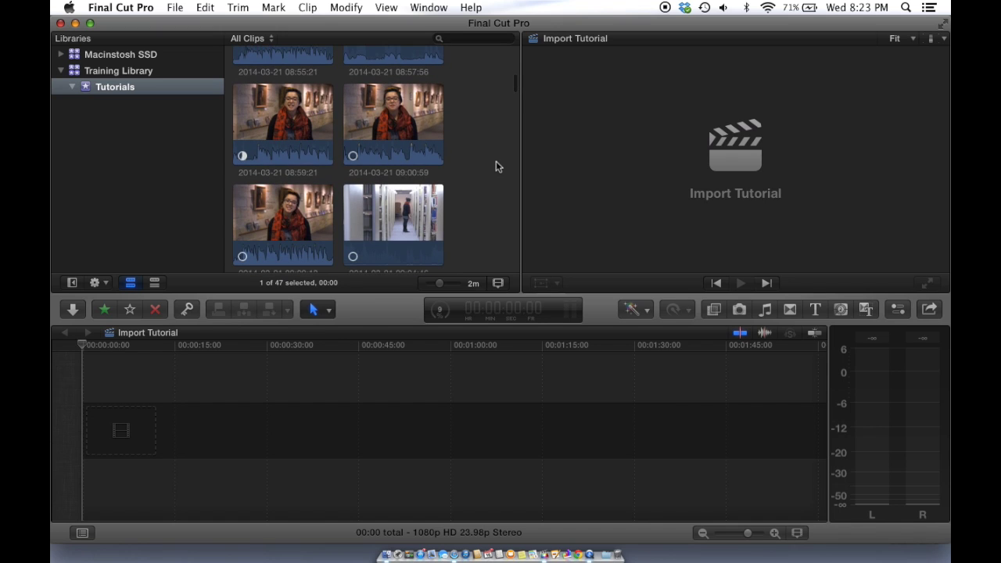
scroll(495, 167, down, 1)
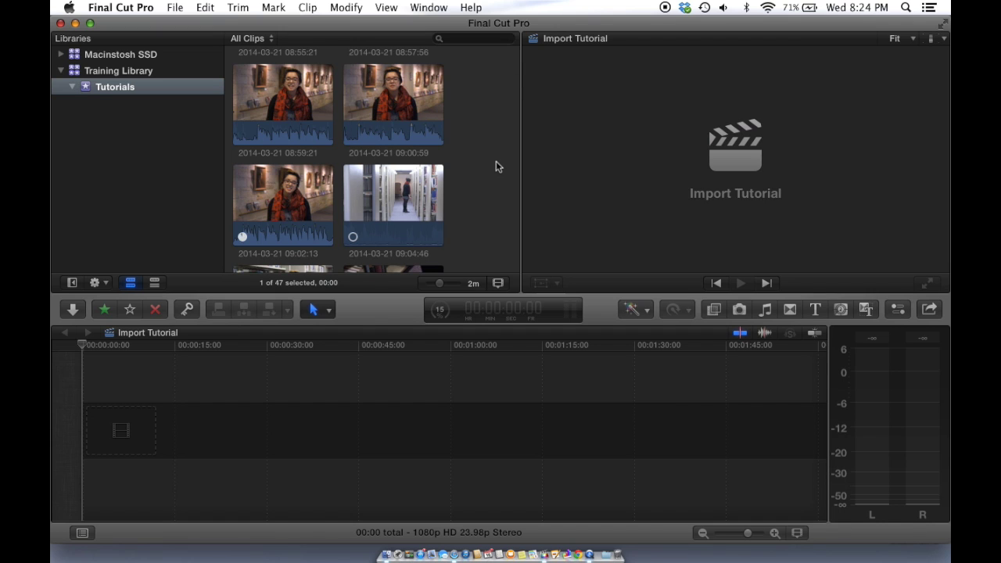
scroll(495, 167, down, 2)
scroll(495, 166, up, 5)
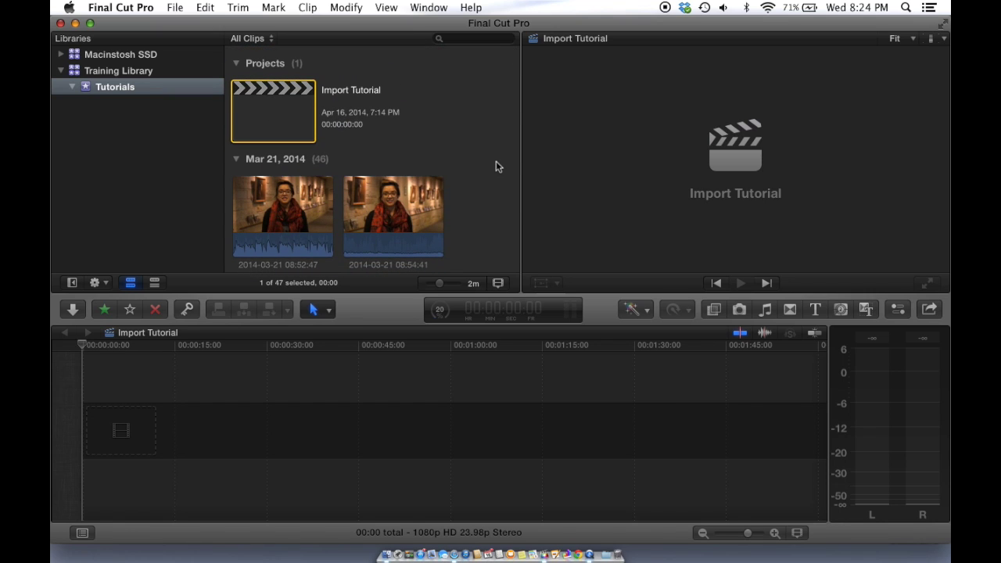
click(90, 87)
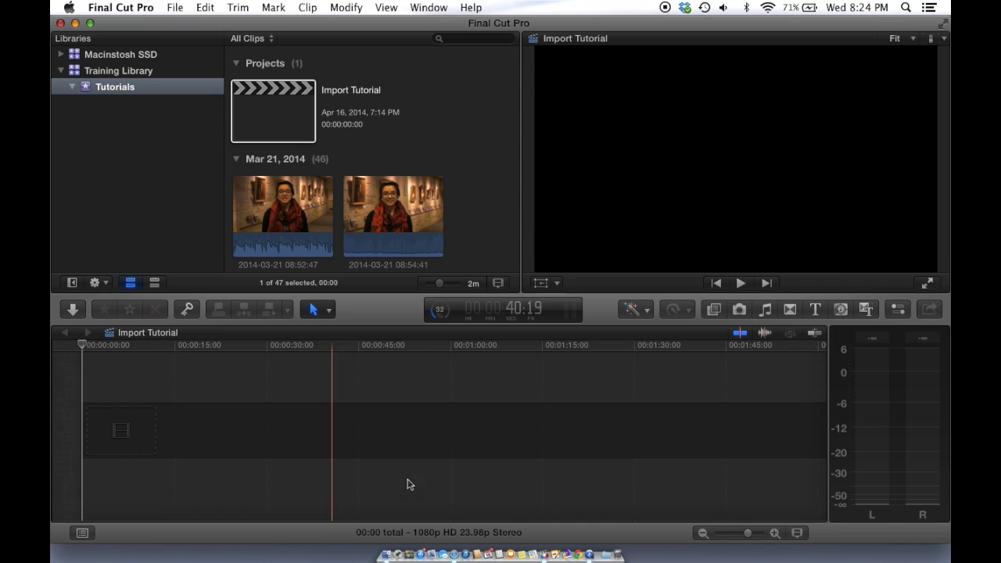
- Open Finder to the Movies folder and select the Training Library
click(386, 554)
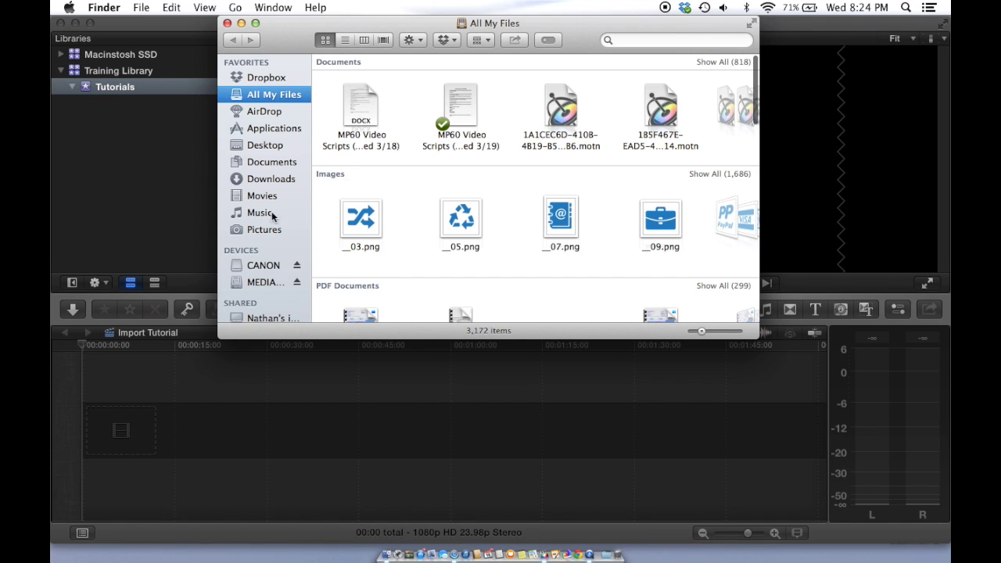
click(262, 148)
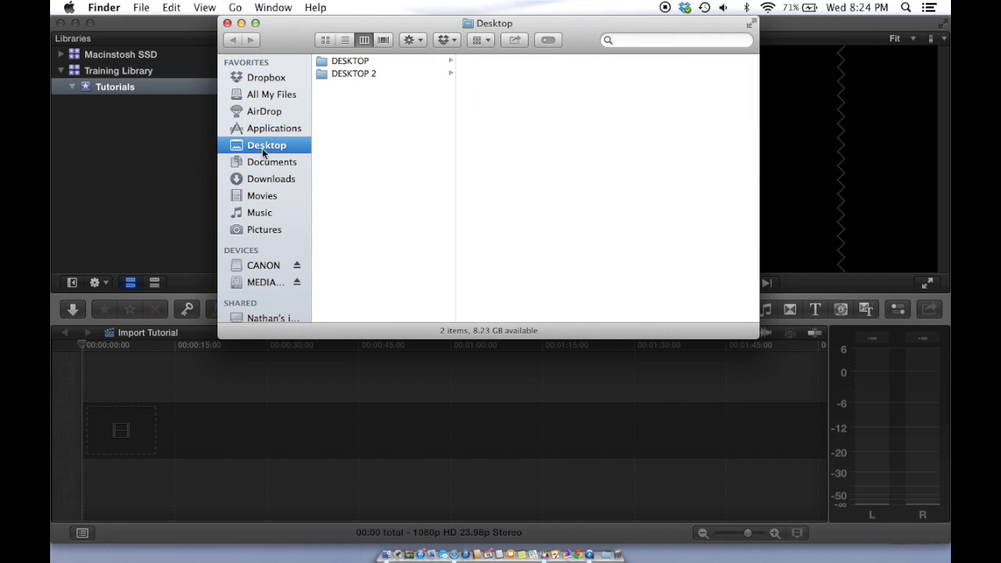
click(261, 196)
click(364, 153)
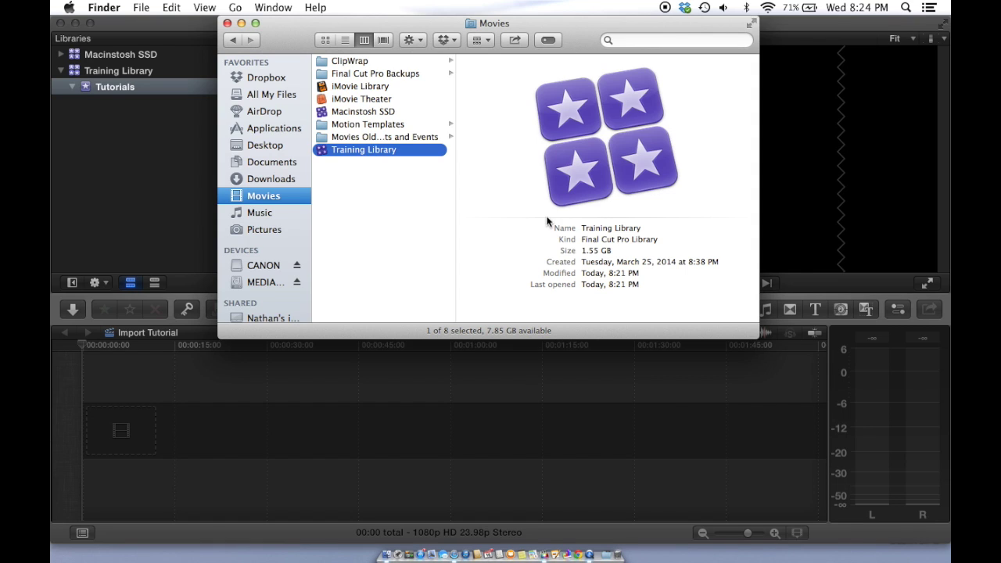
click(396, 137)
click(396, 148)
- Drag Training Library onto MEDIA DRIVE, cancel the copy, and return to Movies
drag(326, 149, 371, 115)
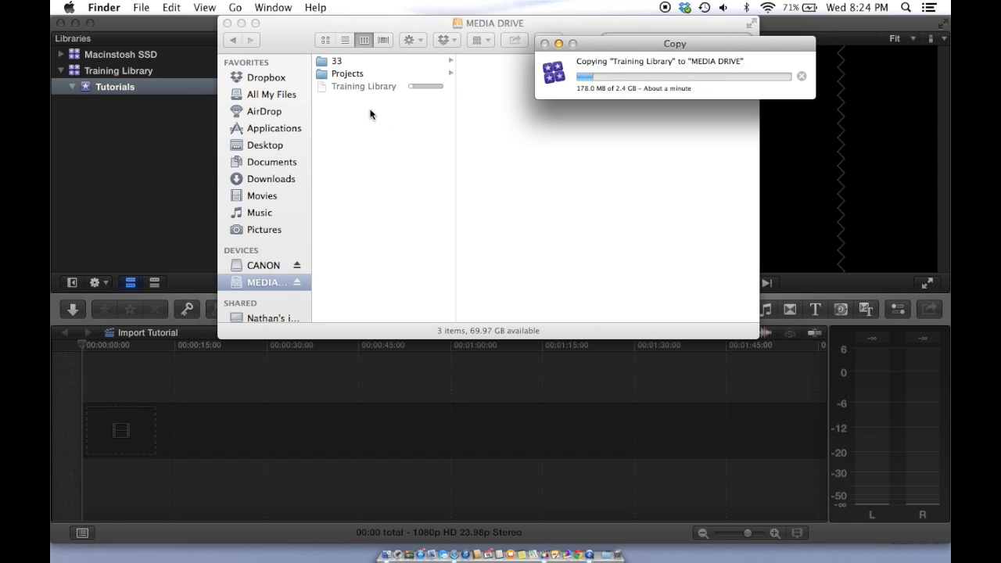
click(802, 77)
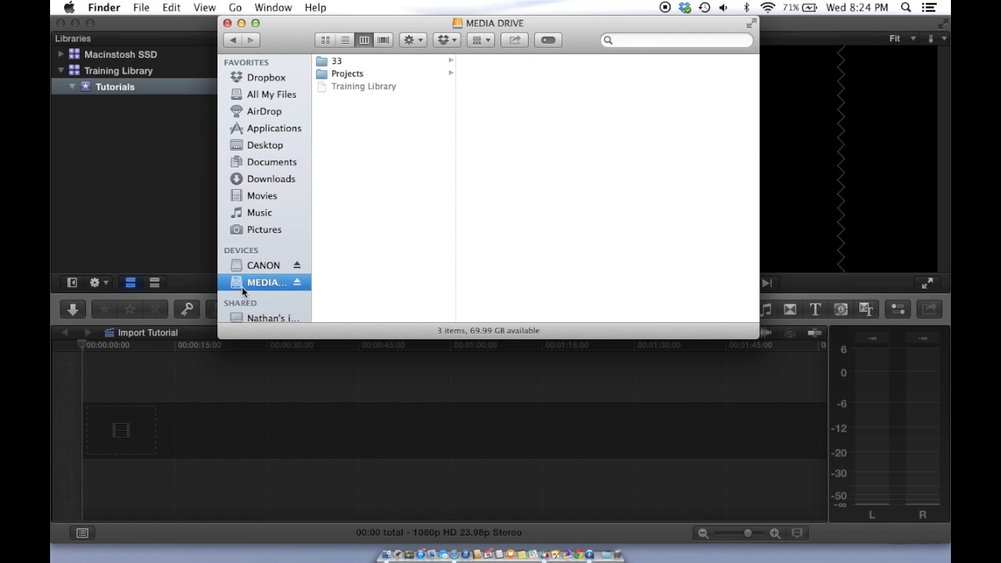
click(260, 196)
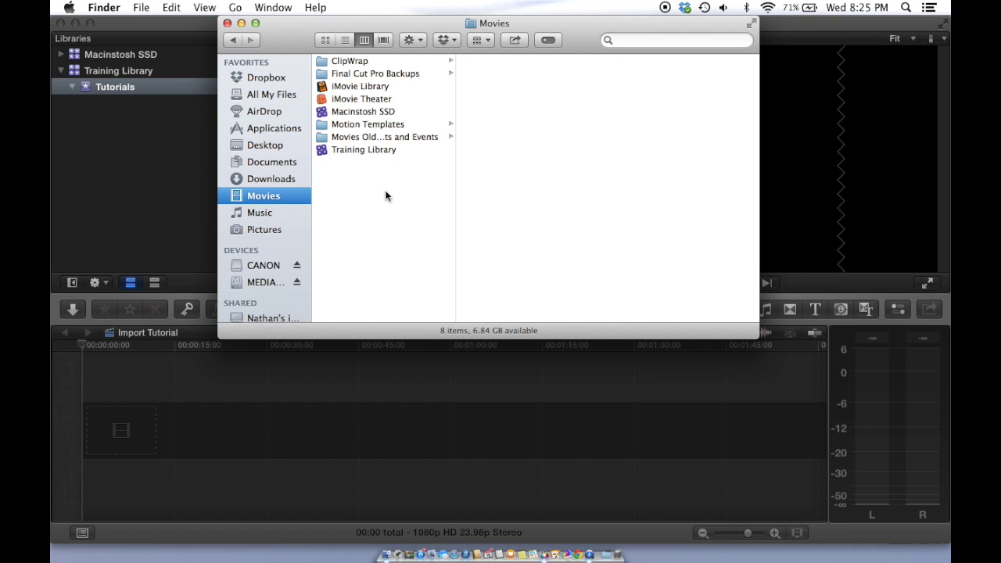
- Bring Final Cut Pro forward and scroll through the Mar 21 clips, previewing the 08:54:41 clip
click(184, 23)
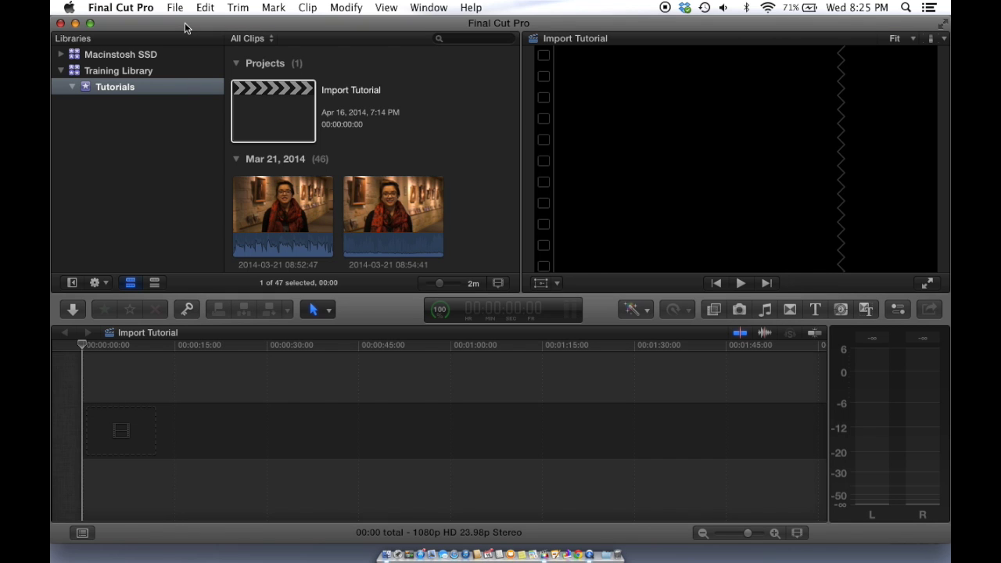
scroll(242, 129, down, 3)
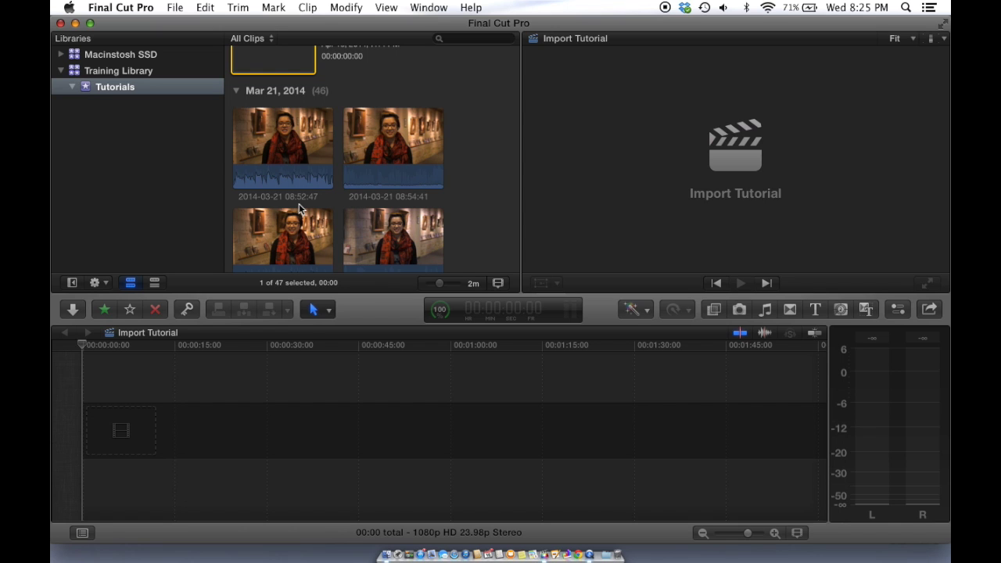
click(420, 192)
scroll(386, 156, down, 10)
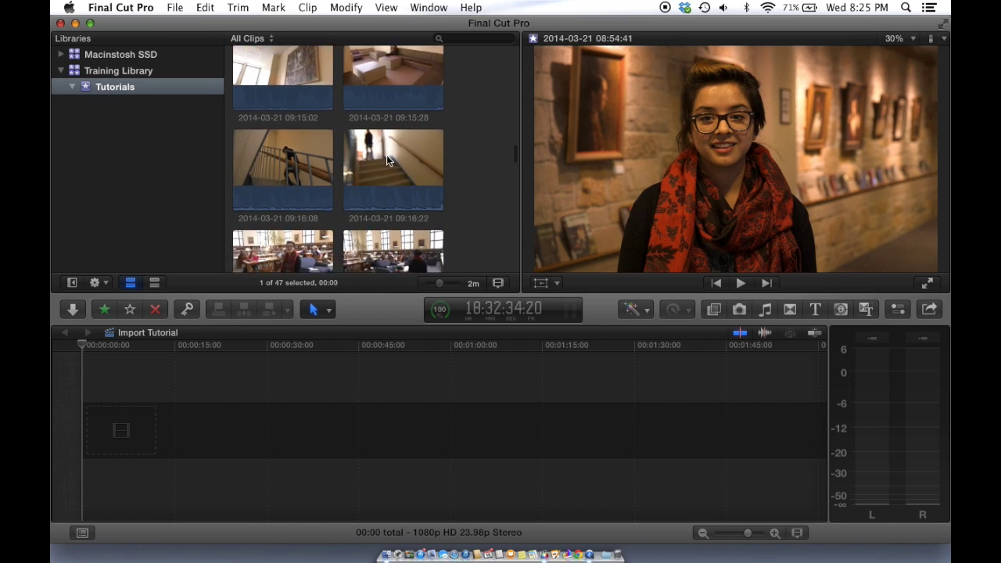
scroll(387, 159, up, 15)
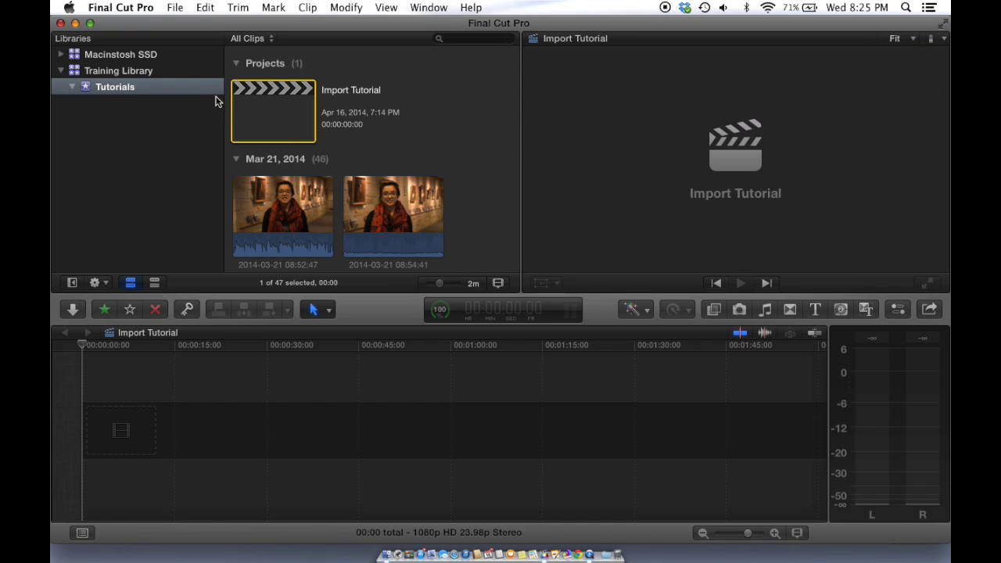
- Set up a camera archive named 'Card 1' in MEDIA DRIVE > Projects > FCPX Training
click(72, 310)
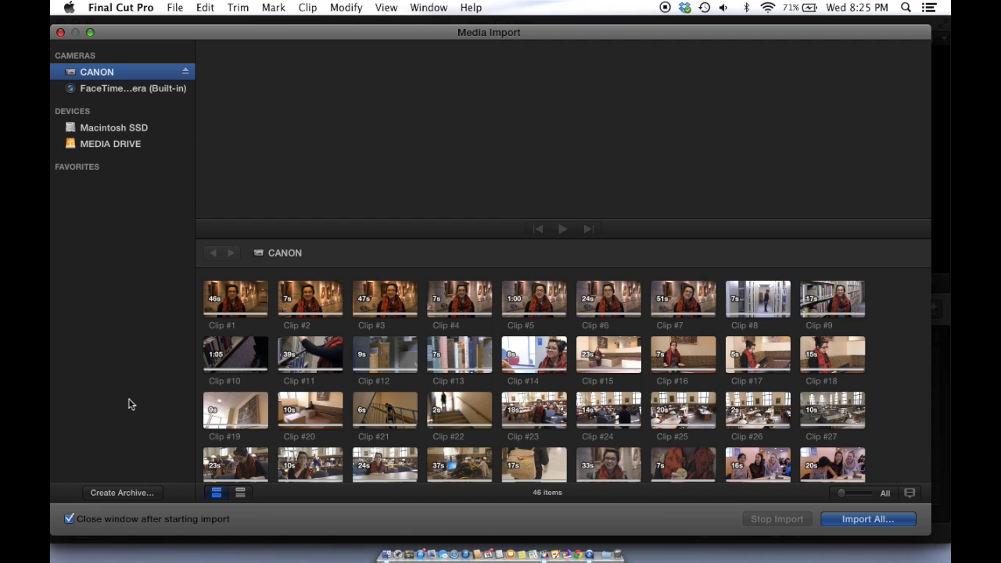
click(120, 493)
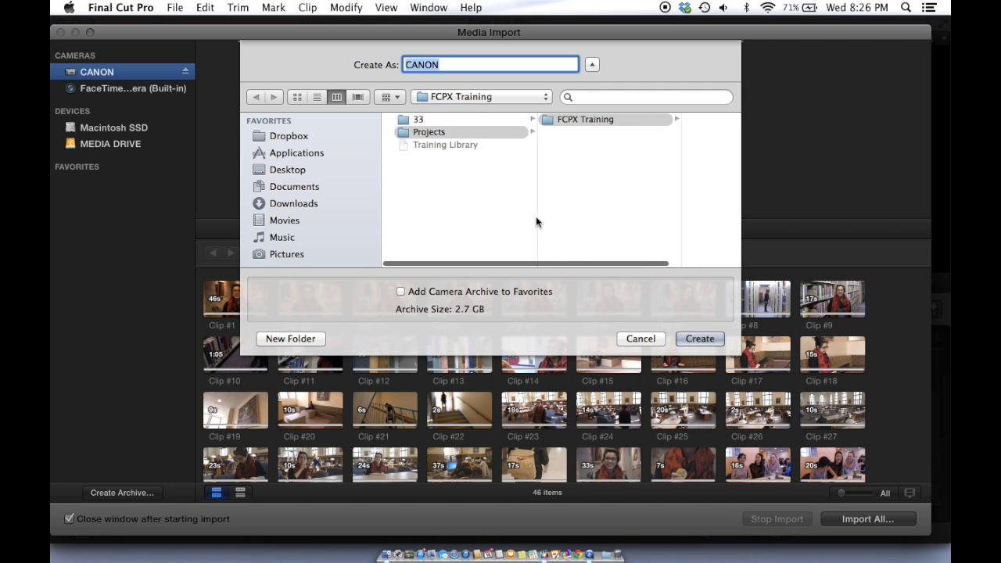
scroll(516, 149, left, 2)
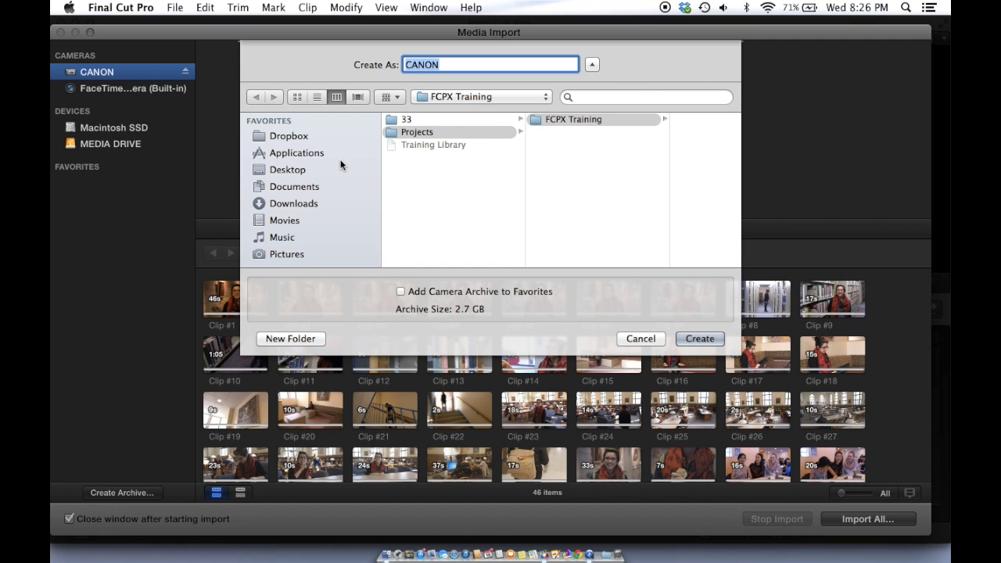
scroll(340, 164, down, 5)
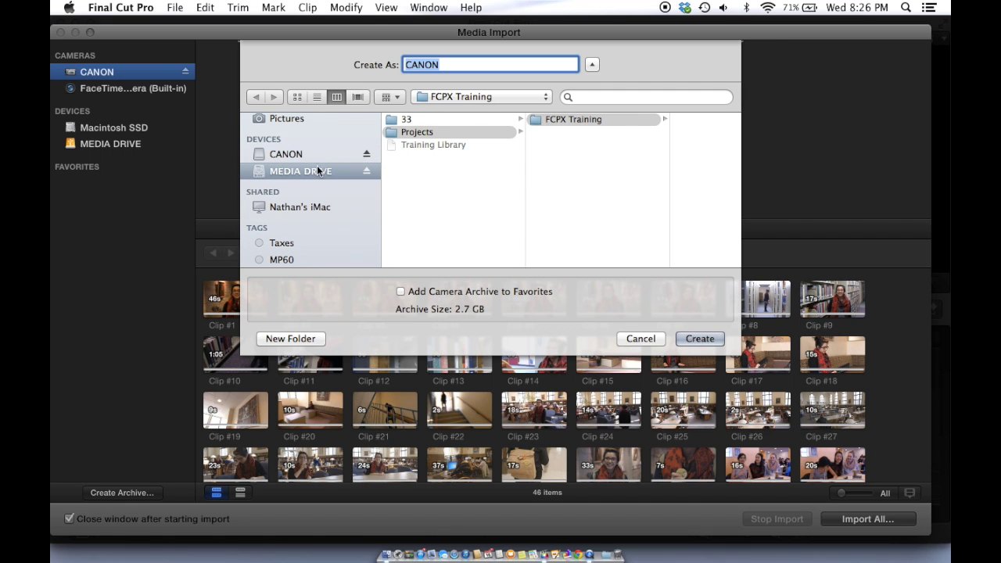
click(261, 172)
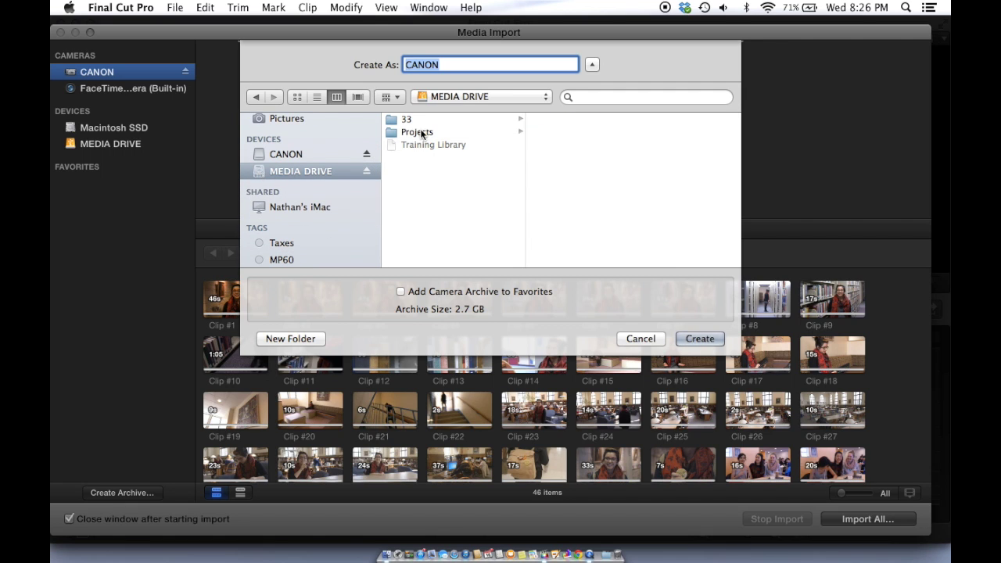
click(418, 132)
click(550, 120)
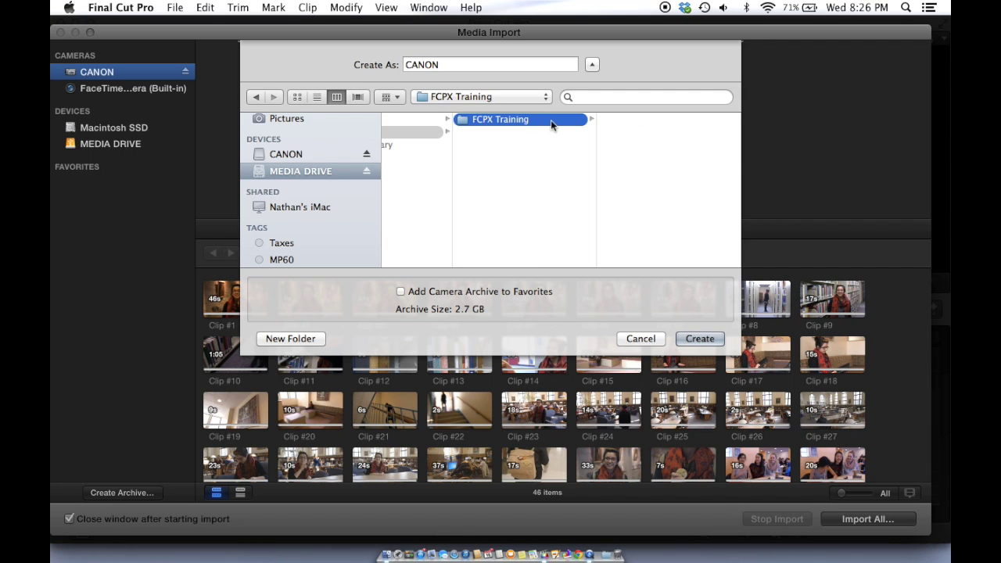
click(493, 65)
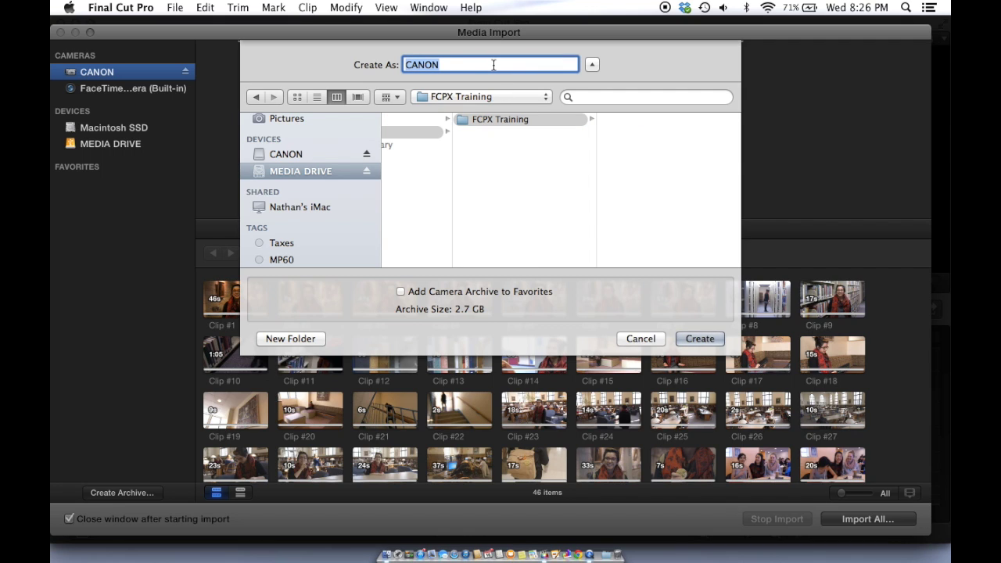
text(Card 1)
- Create the Card 1 archive, close Media Import, and append the 08:52:47 clip to the timeline
click(699, 338)
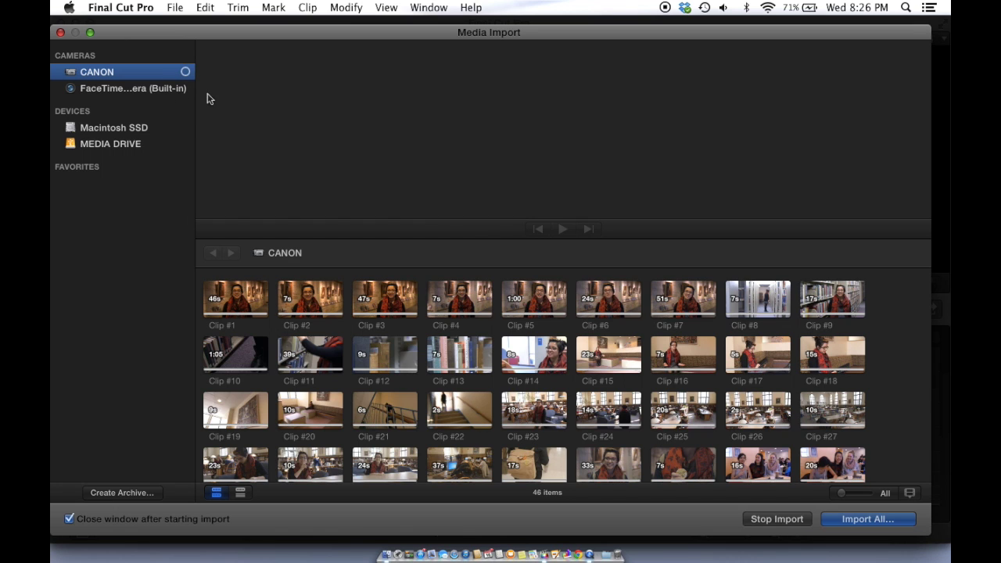
click(60, 33)
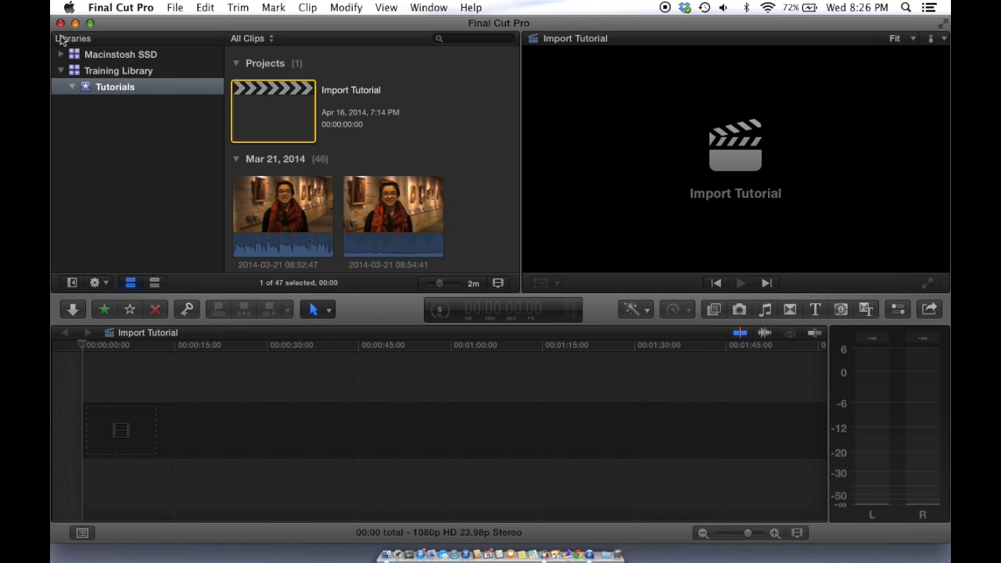
click(270, 188)
key(e)
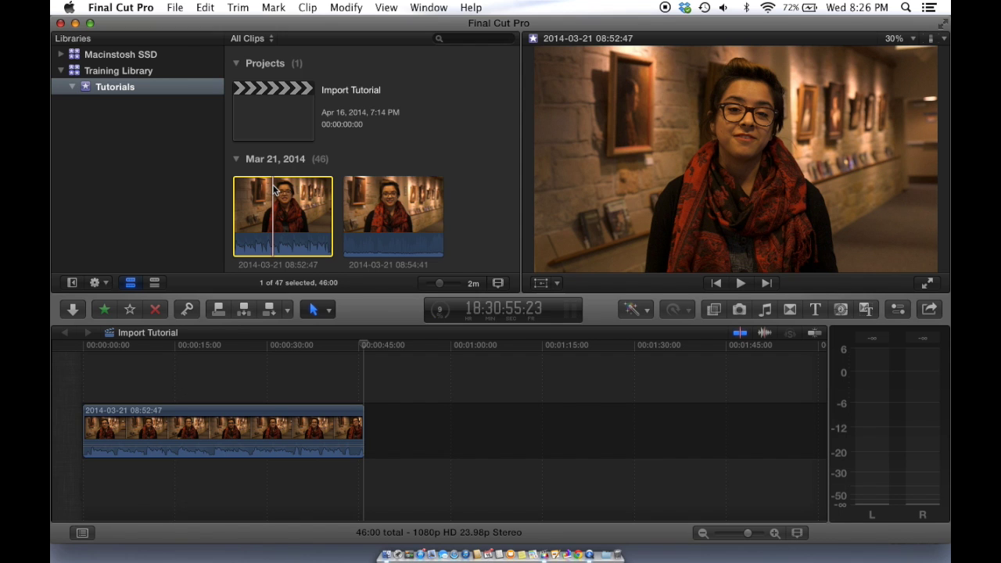
- In Finder, locate the Card 1 archive in MEDIA DRIVE's FCPX Training folder, then return to Final Cut Pro
click(388, 555)
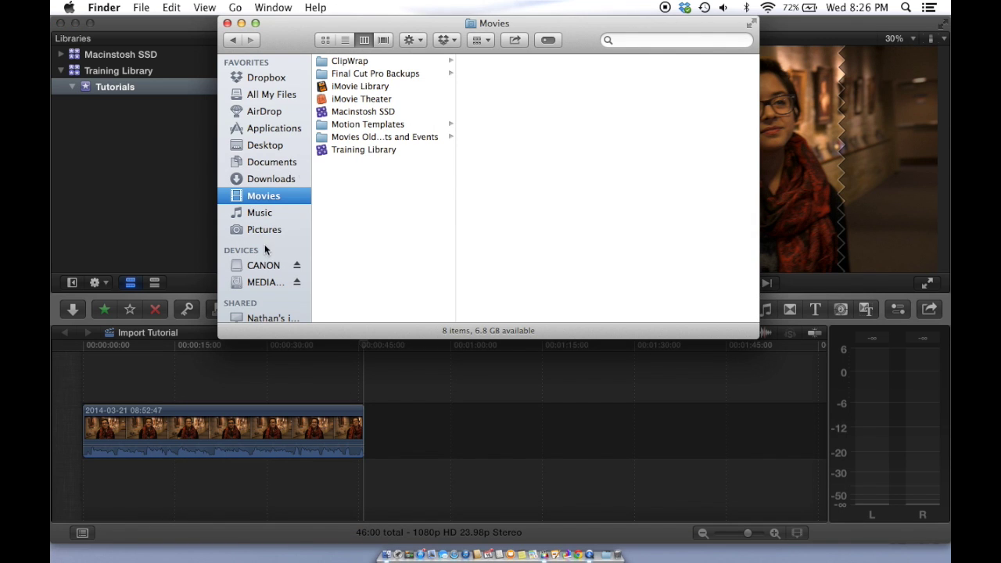
click(263, 282)
click(357, 74)
key(Right)
key(Right)
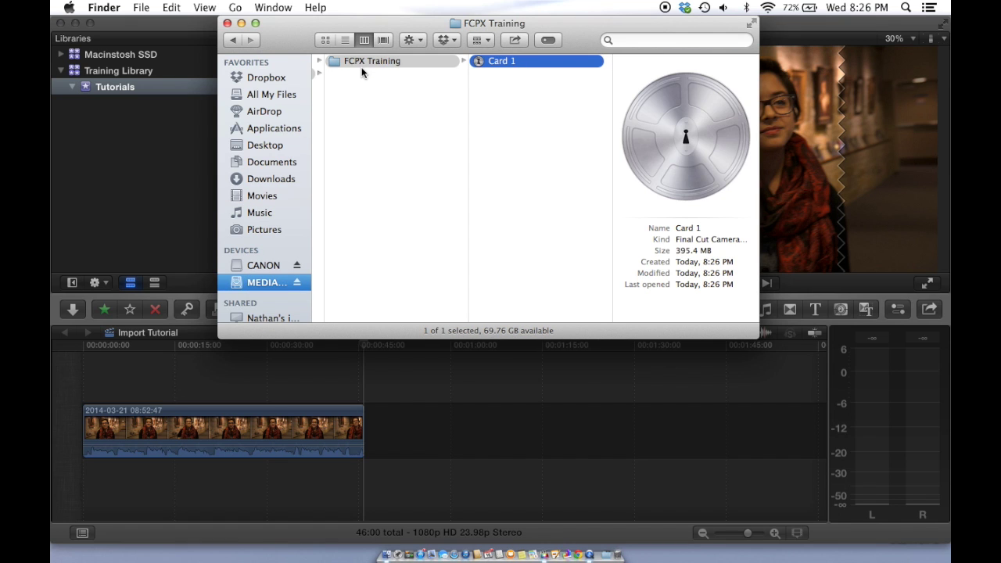
click(326, 40)
click(397, 103)
click(373, 82)
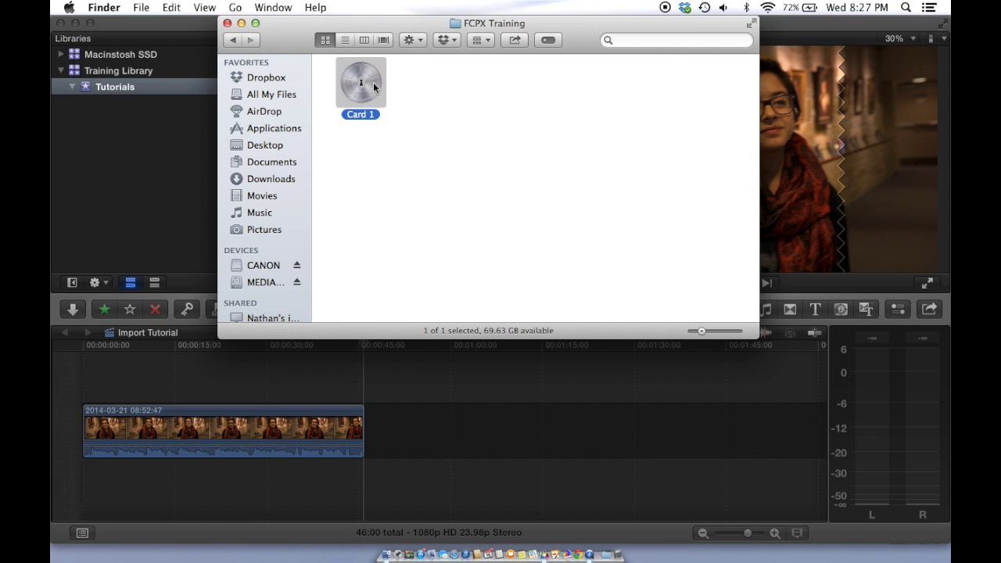
click(190, 19)
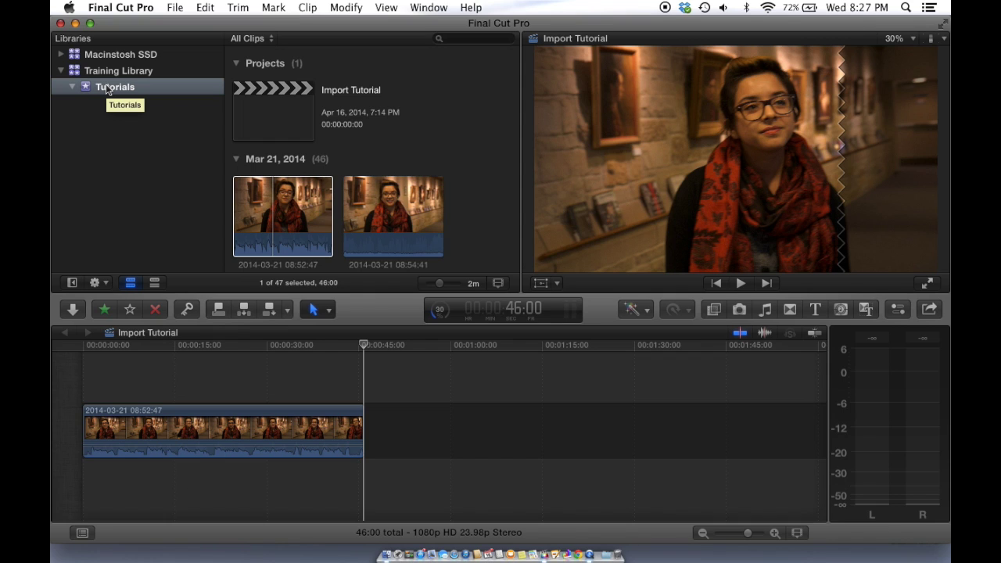
click(327, 223)
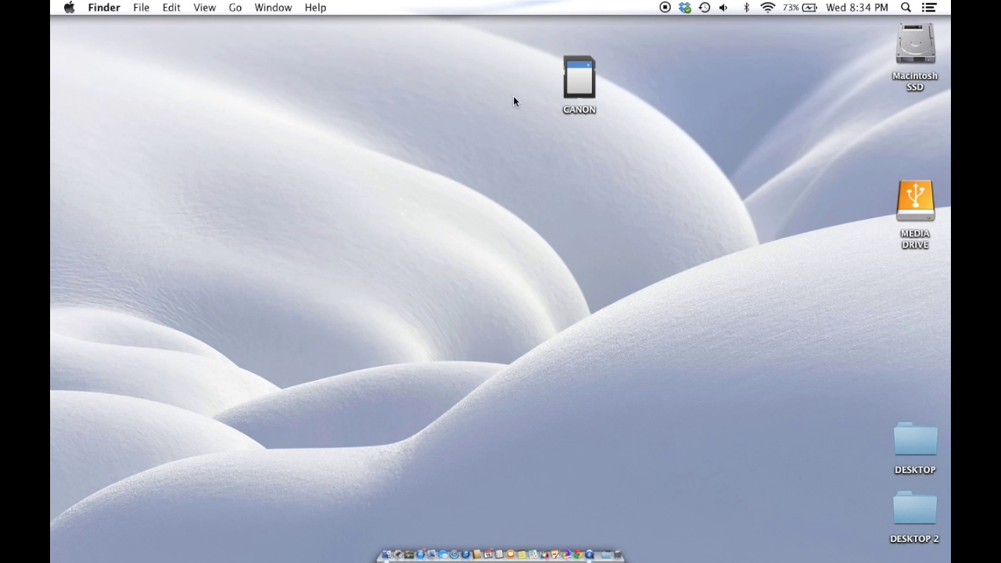
- Open the CANON card's AVCHD and BDMV package contents and browse STREAM's 00001–00007.MTS files
double_click(571, 81)
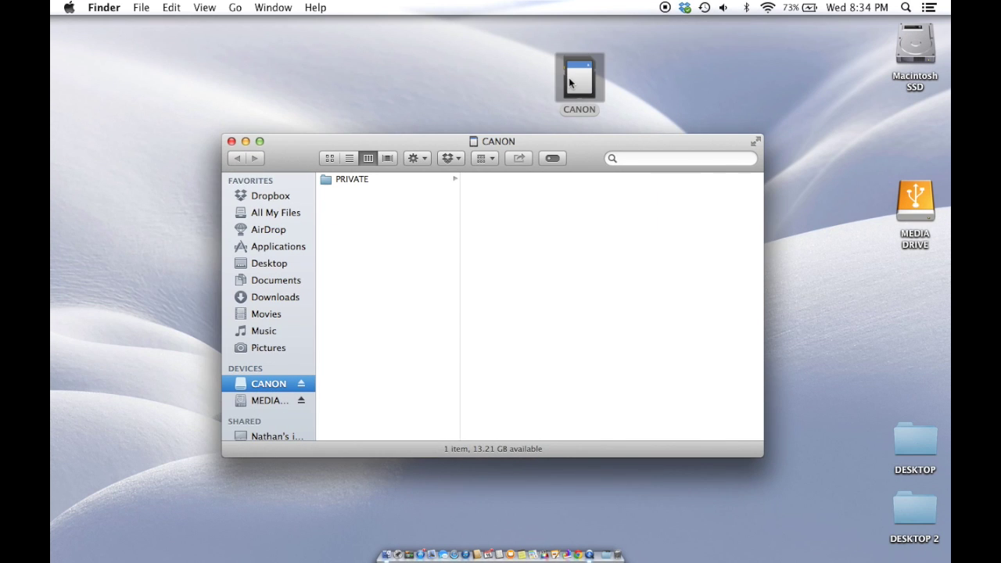
click(396, 179)
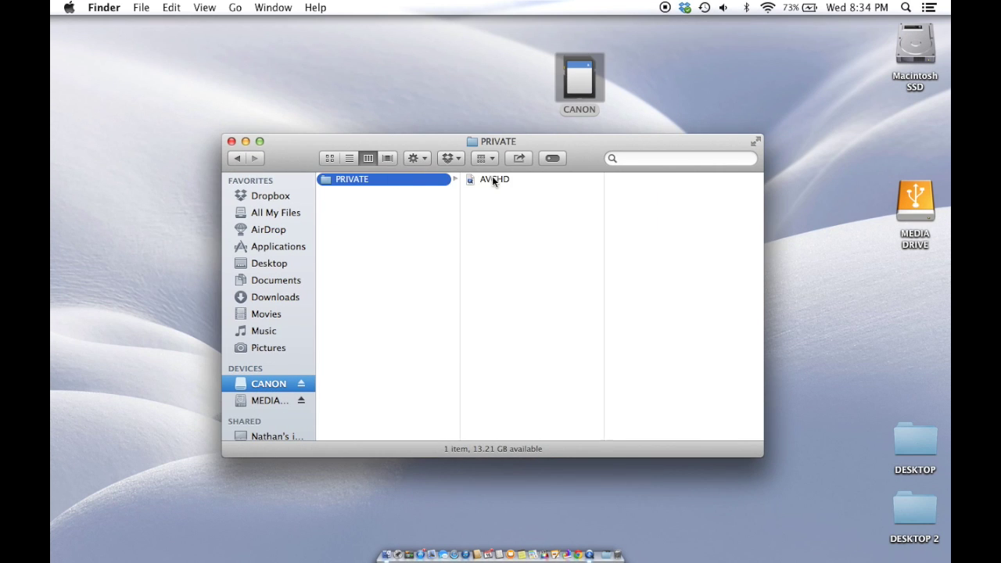
right_click(498, 181)
click(557, 211)
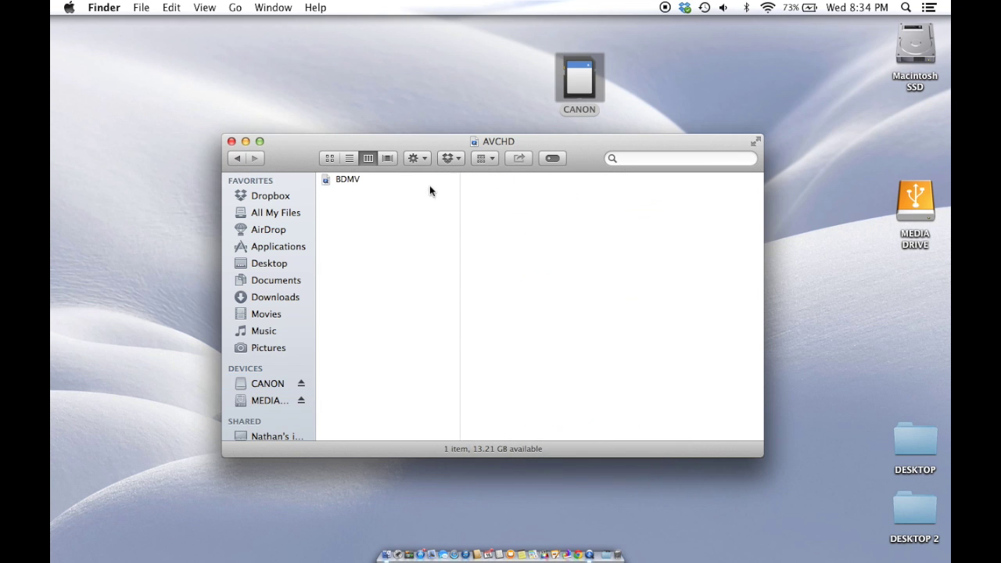
right_click(355, 179)
click(412, 208)
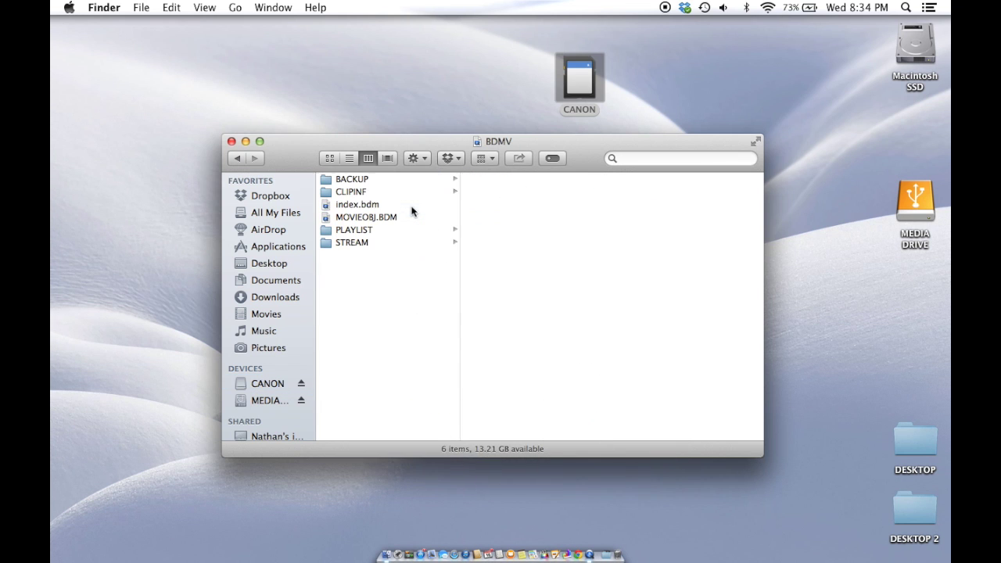
click(371, 244)
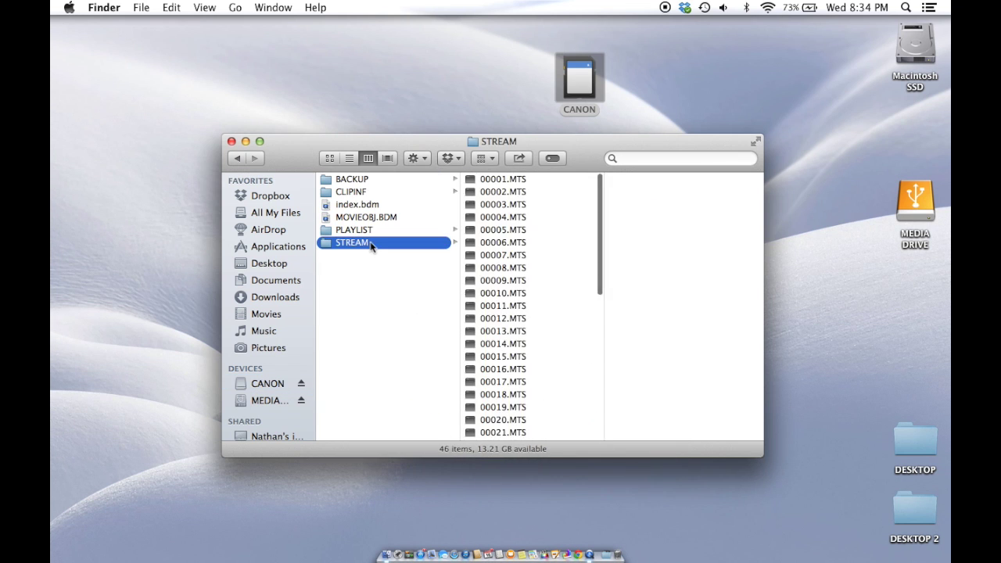
key(Right)
key(Down)
key(Down)
key(Down)
key(Down)
key(Down)
key(Down)
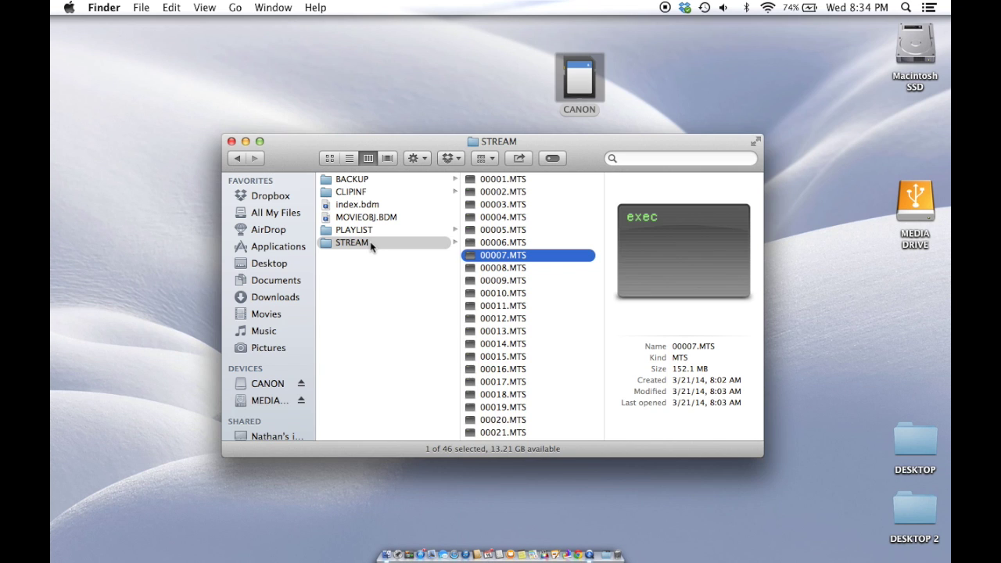
key(Left)
key(Up)
key(Up)
key(Up)
key(Up)
key(Up)
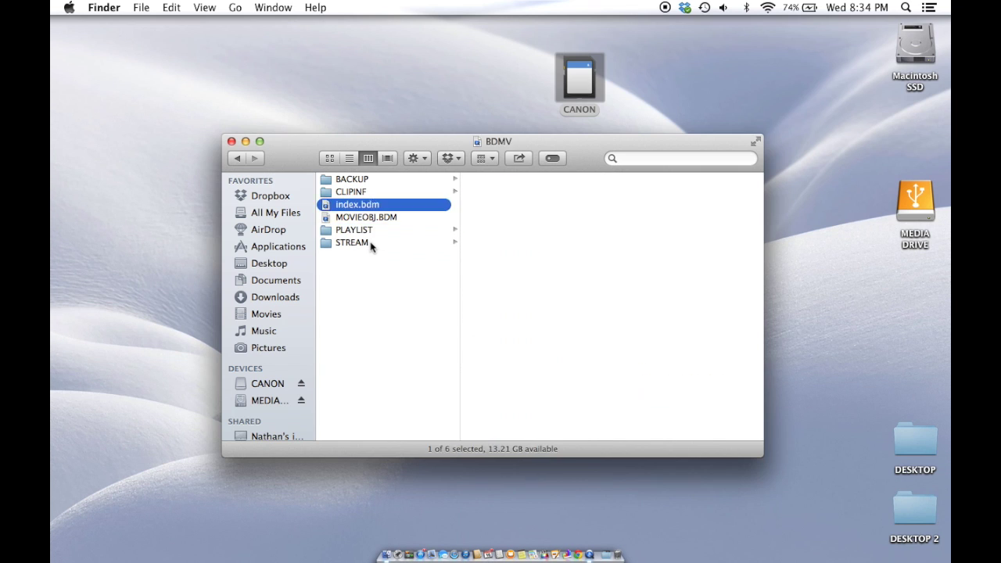
- Reopen the CANON card at its PRIVATE folder and inspect the AVCHD package's details
click(232, 141)
double_click(570, 84)
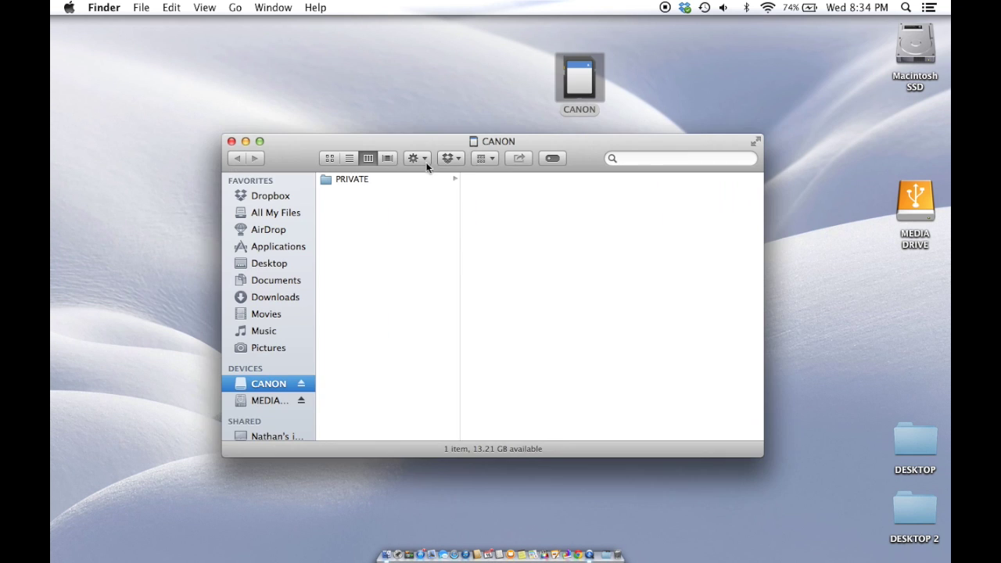
click(397, 180)
key(Right)
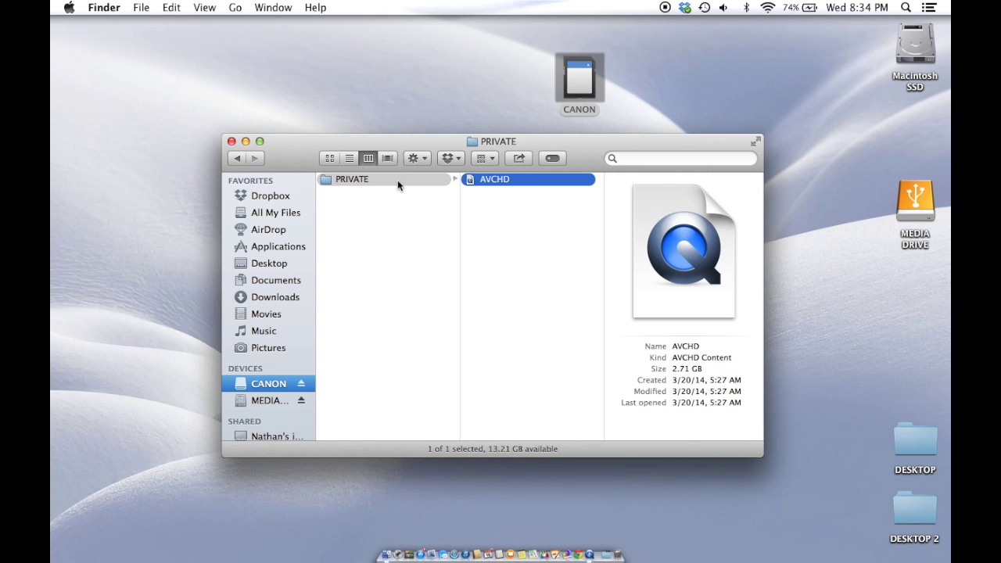
click(511, 192)
click(505, 180)
click(505, 192)
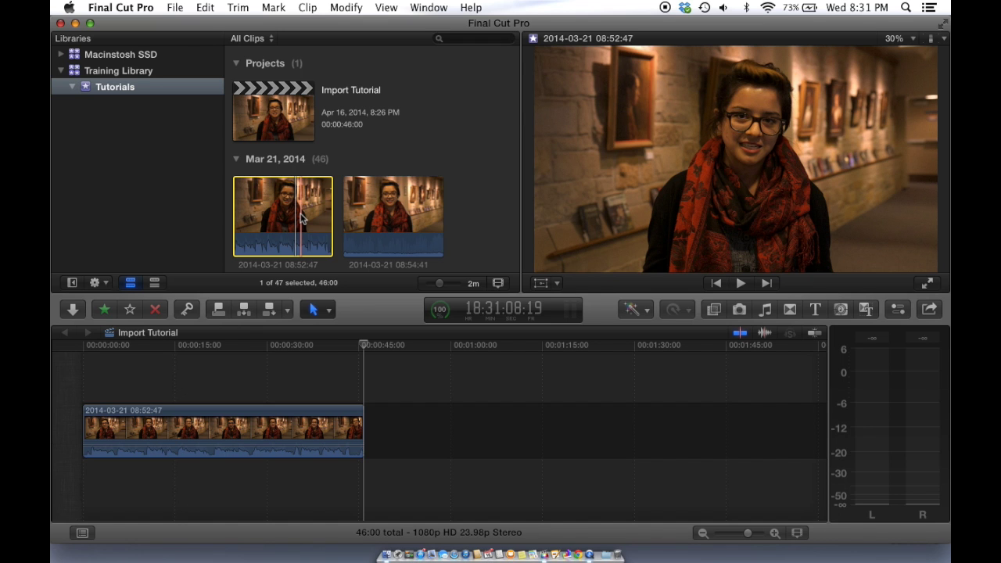
- Open Media Import, then drag Card 1 from Finder's FCPX Training folder into Favorites
click(75, 309)
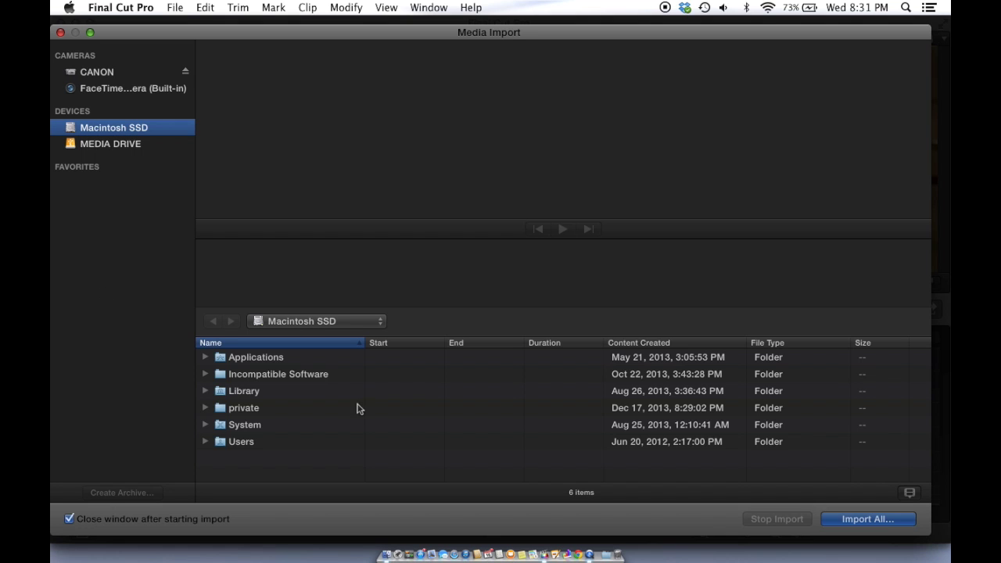
click(386, 553)
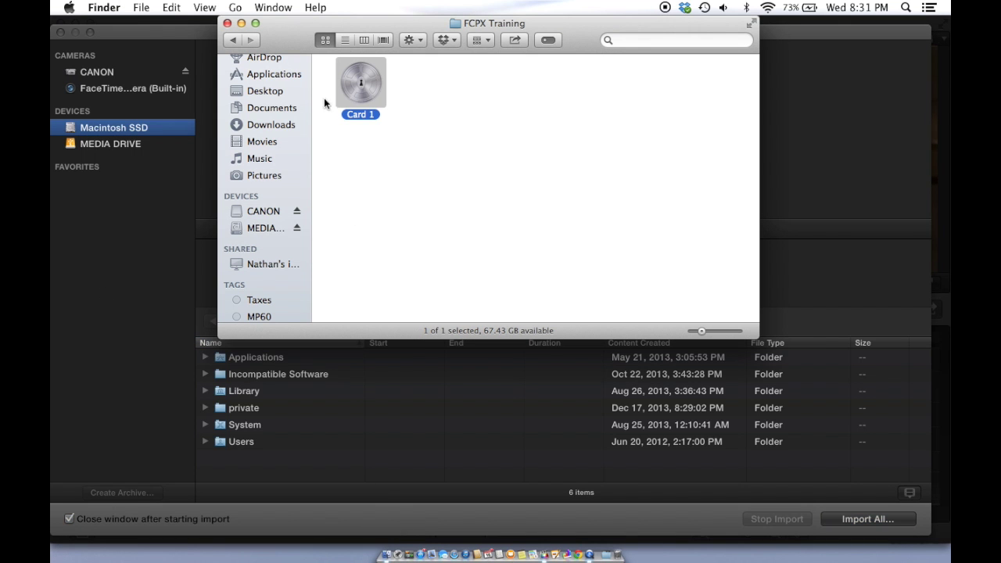
click(365, 40)
scroll(338, 189, left, 3)
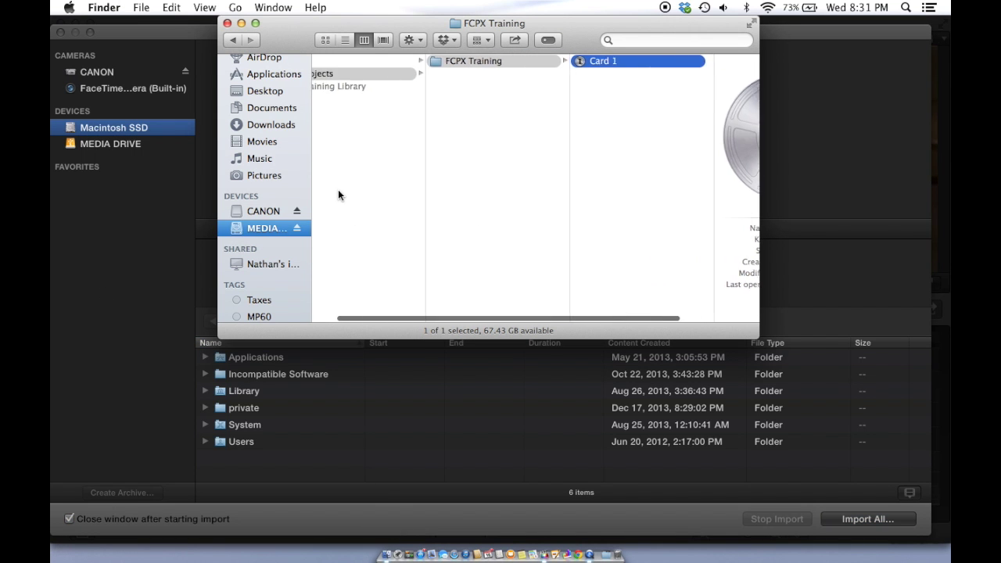
click(378, 72)
key(Right)
key(Right)
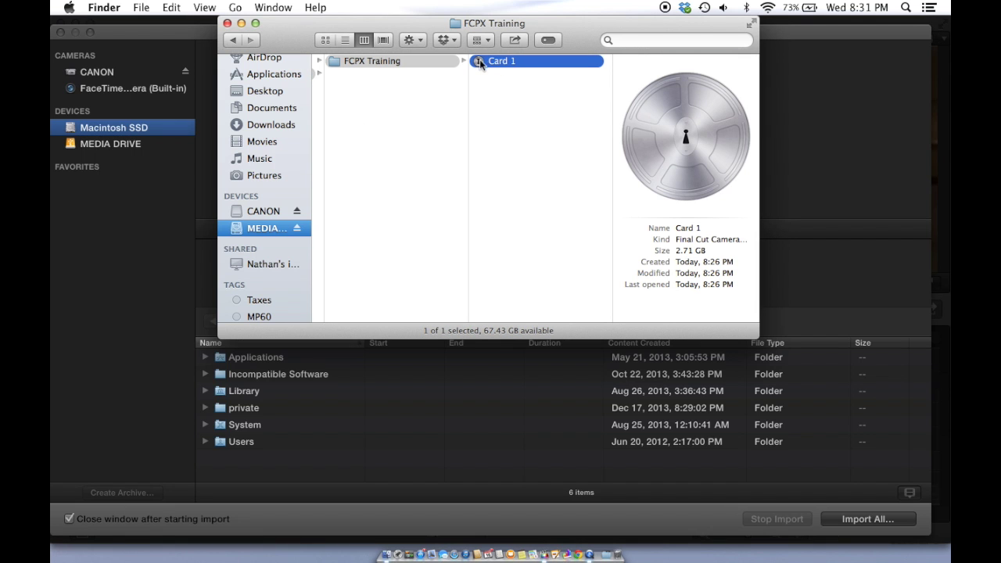
drag(481, 60, 97, 166)
click(96, 202)
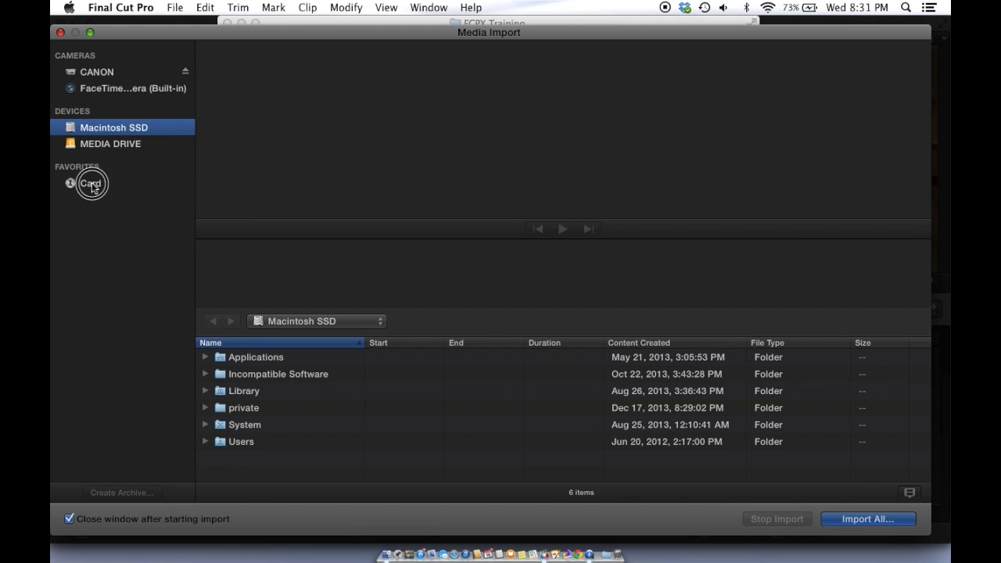
- Open the Card 1 favorite, preview Clip #1 in filmstrip view, and cancel the Import Selected options
click(92, 182)
click(273, 360)
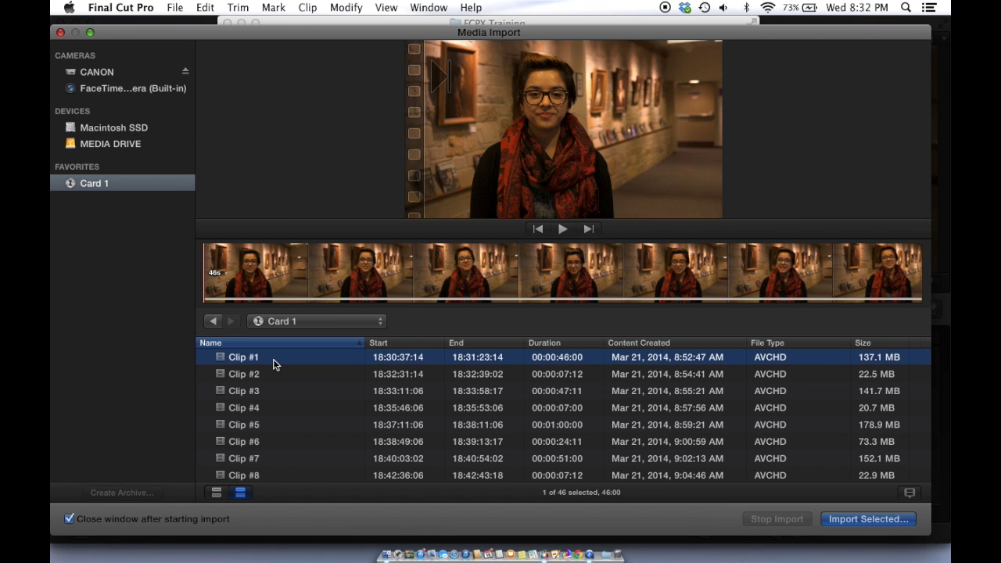
click(219, 494)
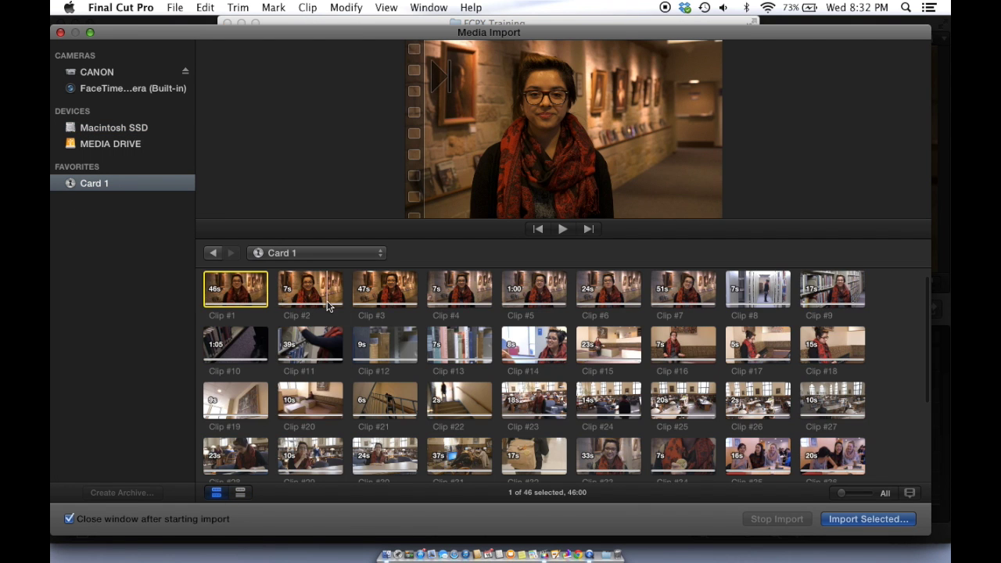
click(869, 520)
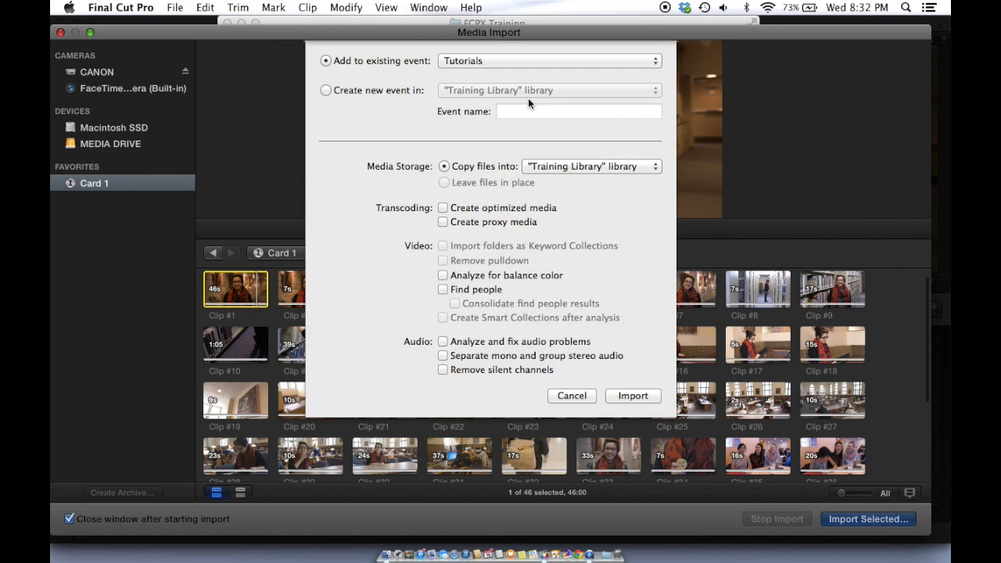
click(572, 396)
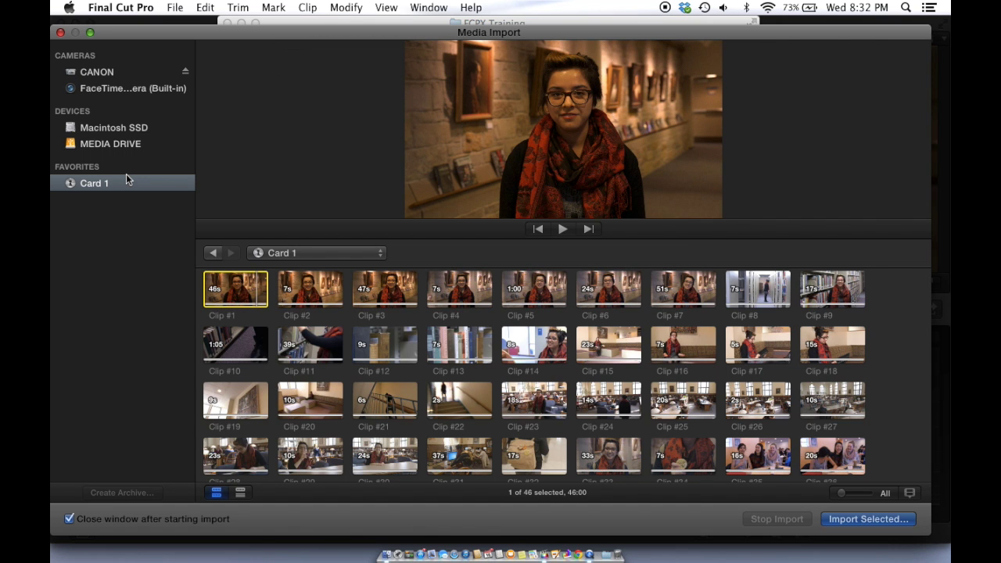